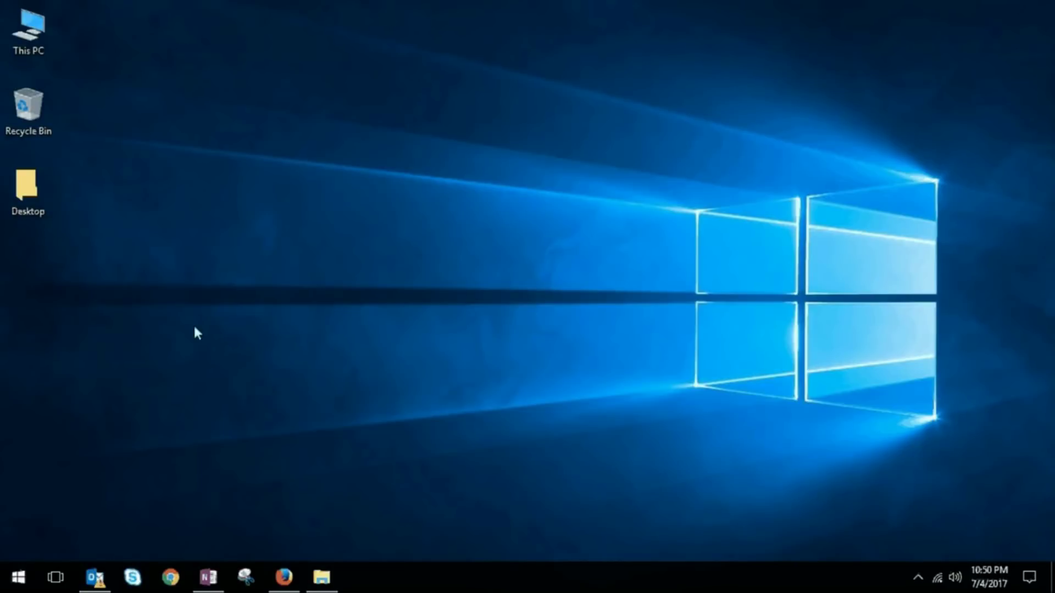
# Step: Launch Unity from the Start menu's Most used list
pyautogui.click(12, 578)
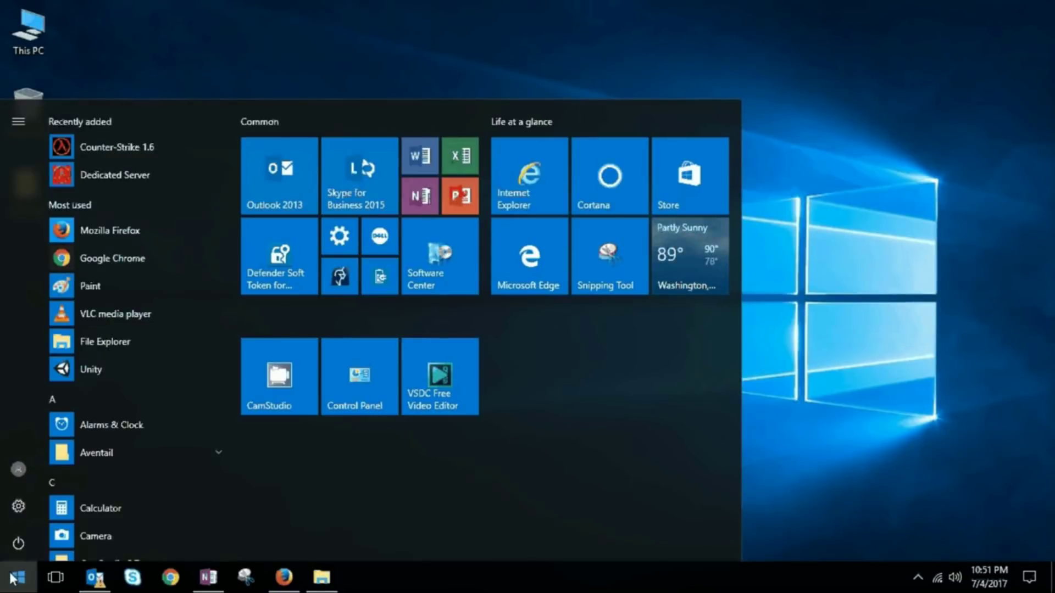
pyautogui.click(181, 342)
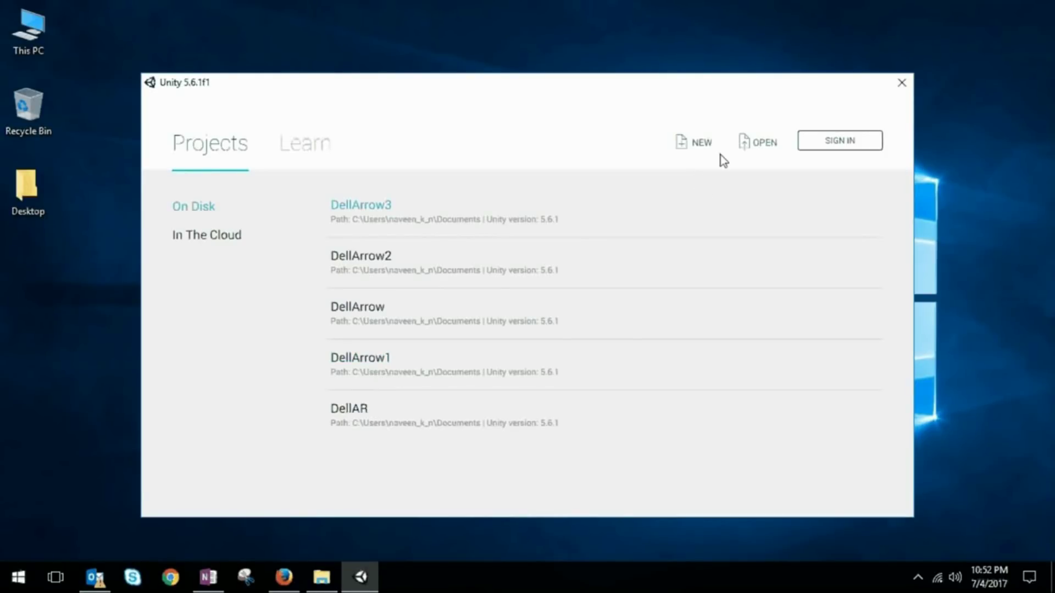
# Step: Create a new 3D project named Demo in the Documents location
pyautogui.click(705, 148)
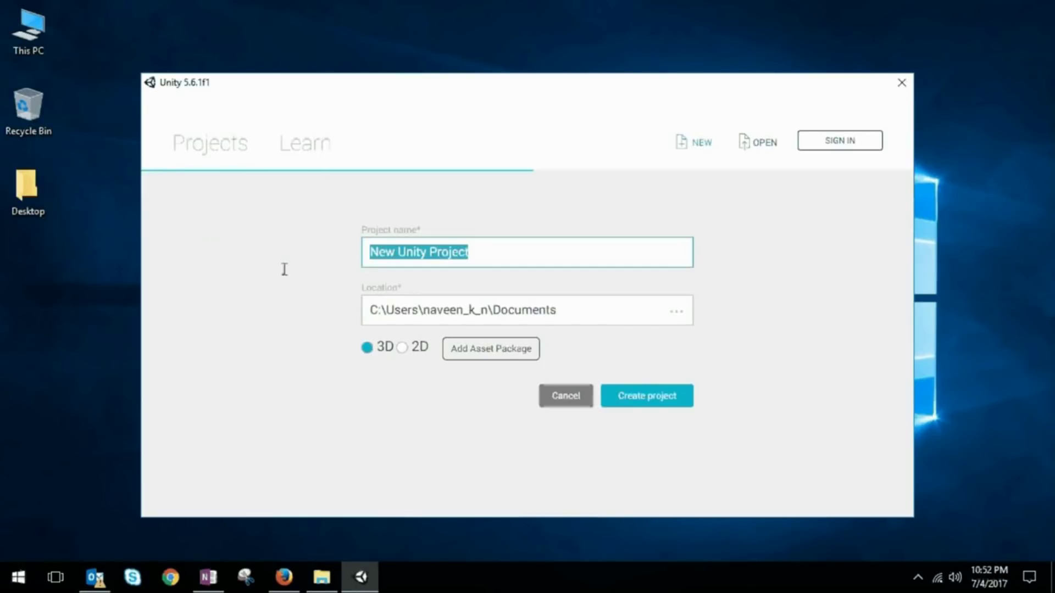
pyautogui.write('Demo')
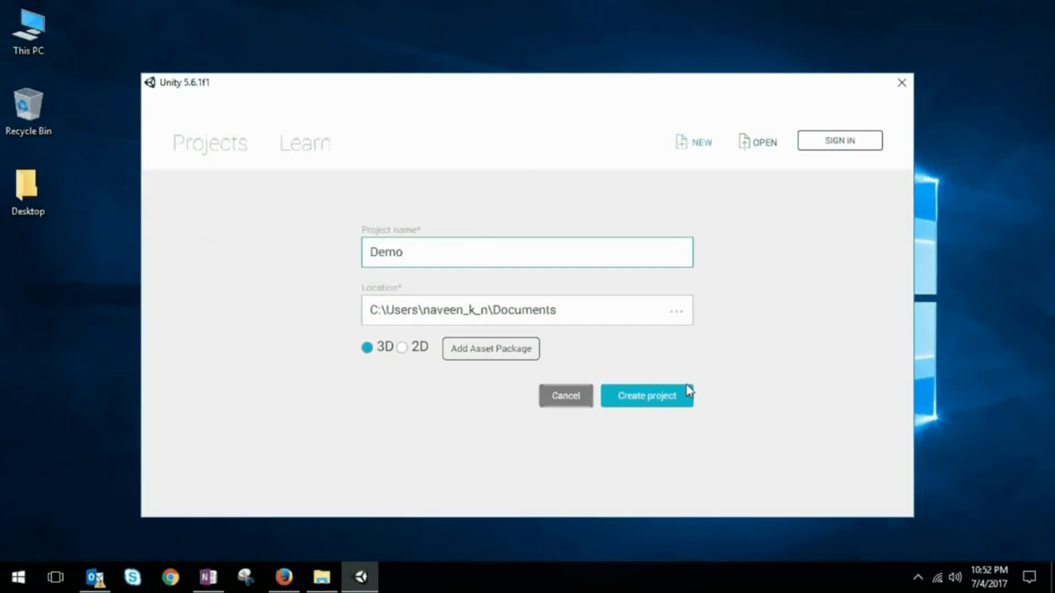
pyautogui.click(688, 395)
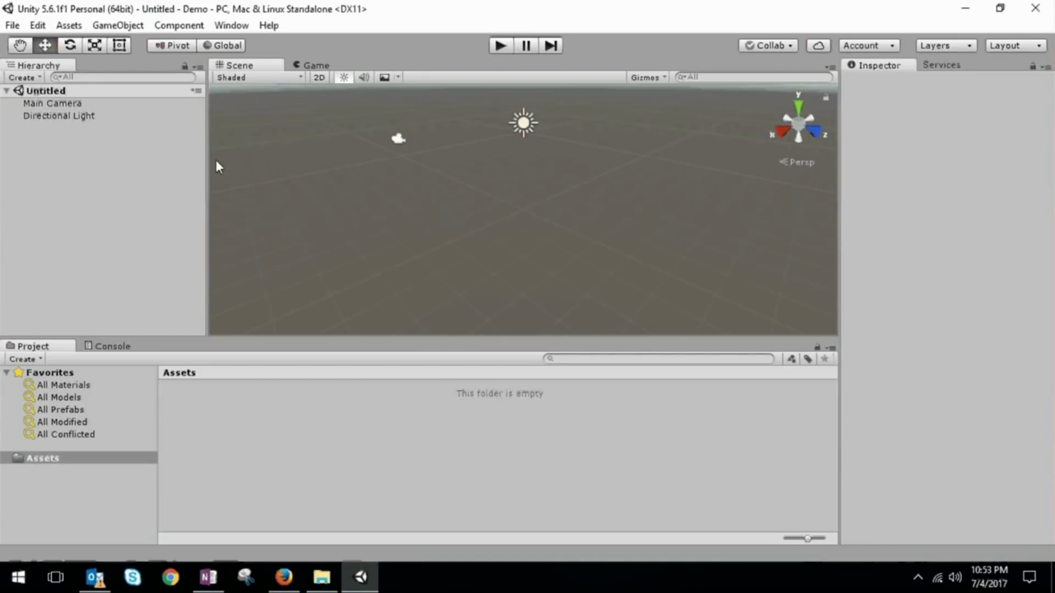
# Step: Delete the Main Camera from the Hierarchy
pyautogui.click(46, 107)
pyautogui.rightClick(46, 108)
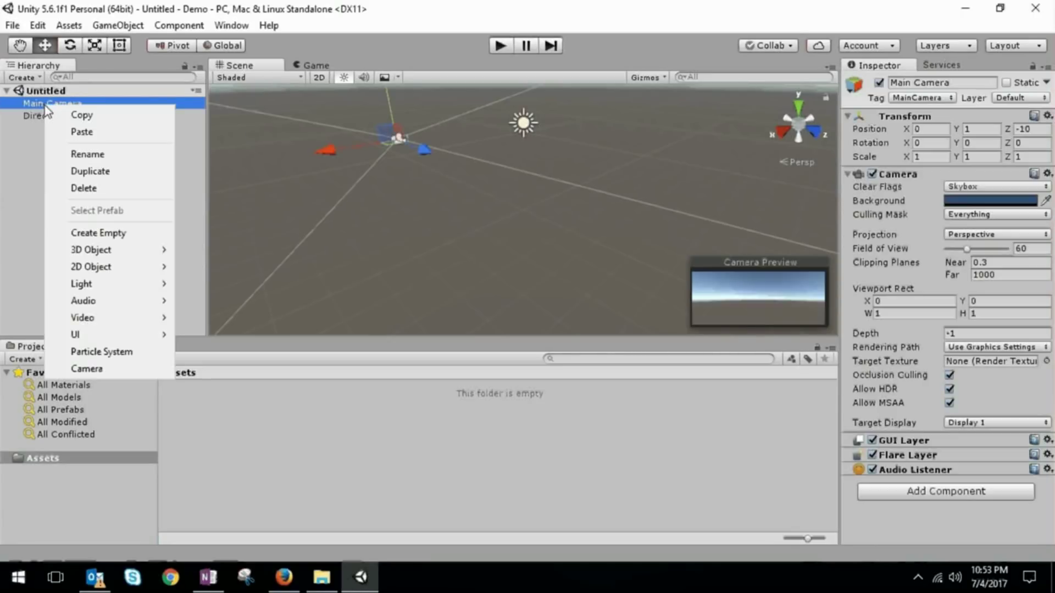
pyautogui.click(83, 188)
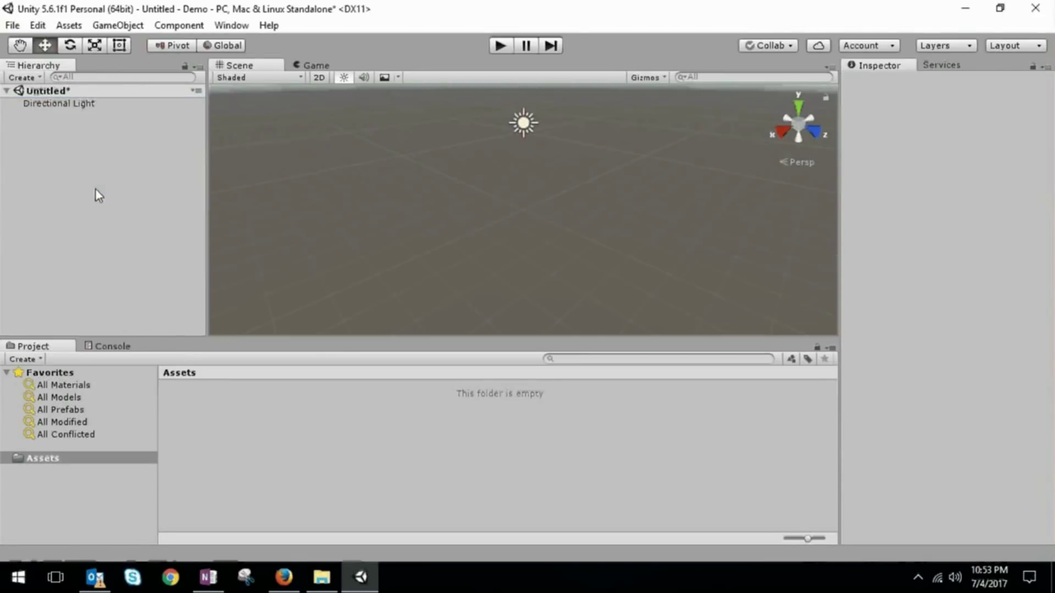
# Step: Import all of vuforia-unity-6-2-10.unitypackage from Mobility Hackathon, declining the API update
pyautogui.rightClick(60, 461)
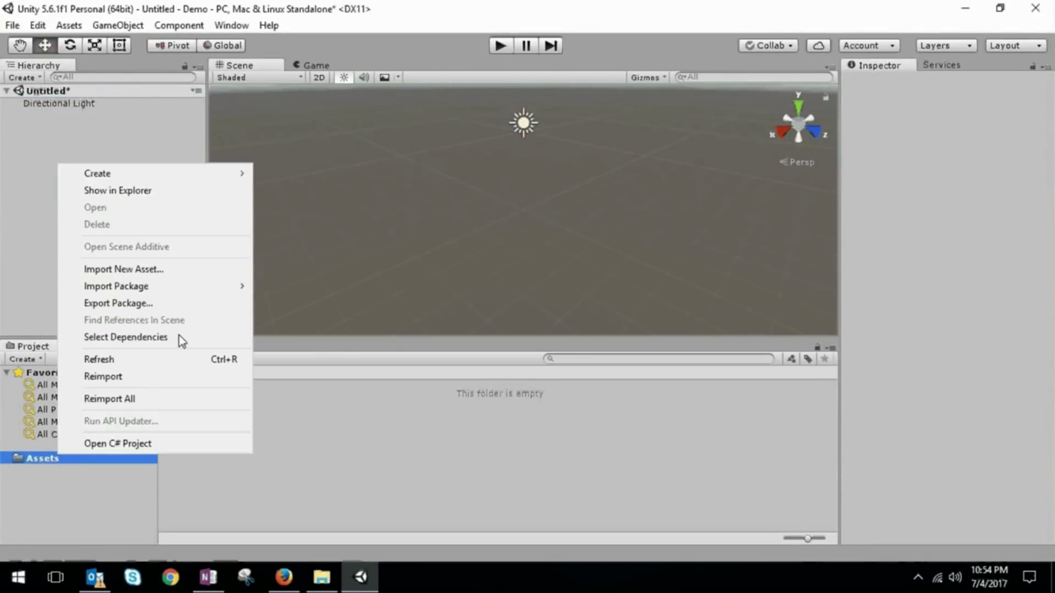
pyautogui.moveTo(116, 286)
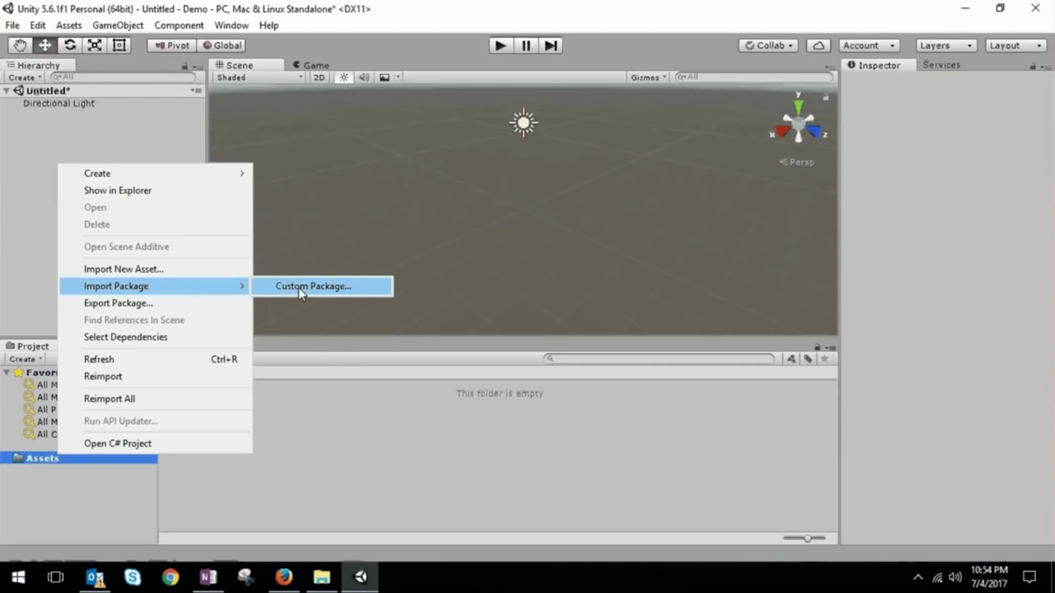
pyautogui.click(299, 292)
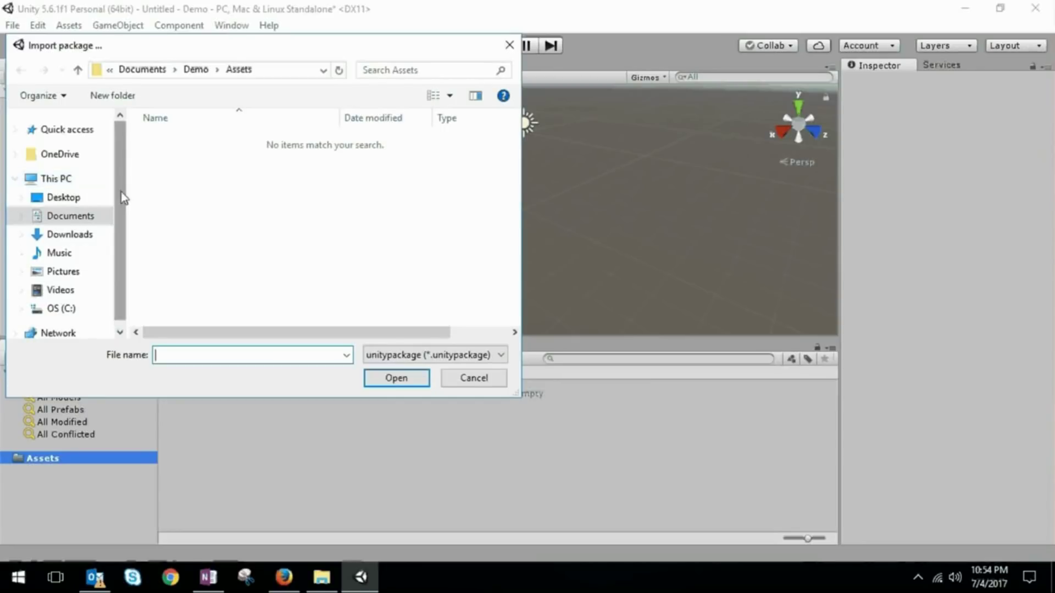
pyautogui.scroll(-1, 121, 196)
pyautogui.click(81, 229)
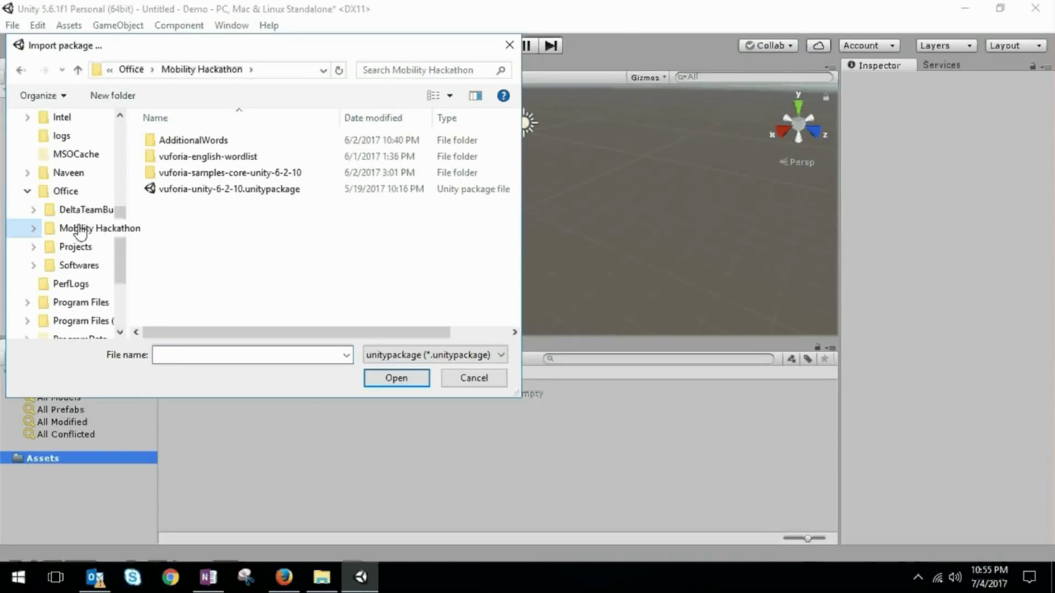
pyautogui.moveTo(229, 189)
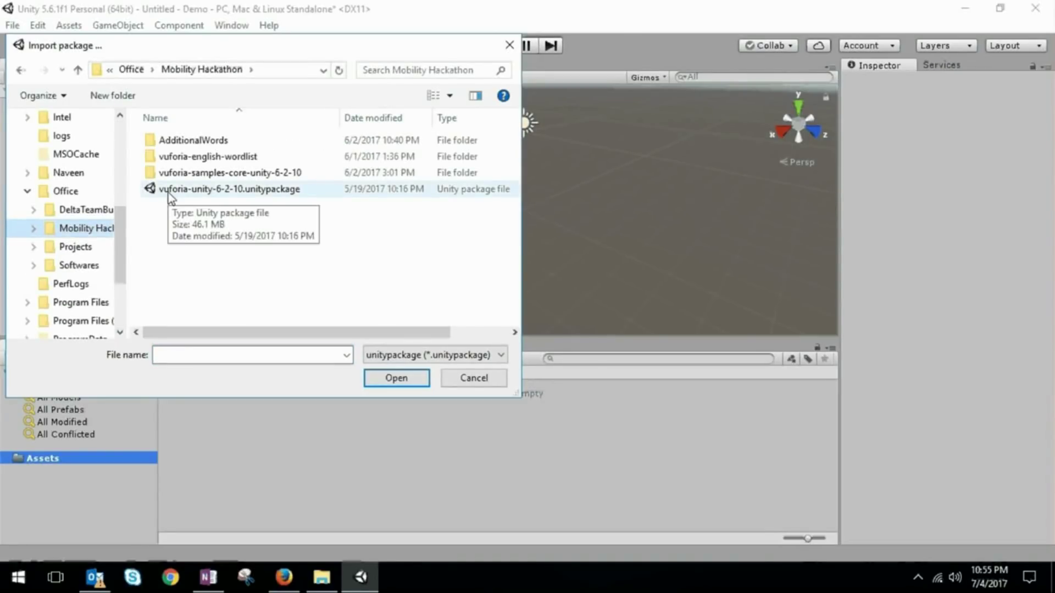
pyautogui.click(241, 194)
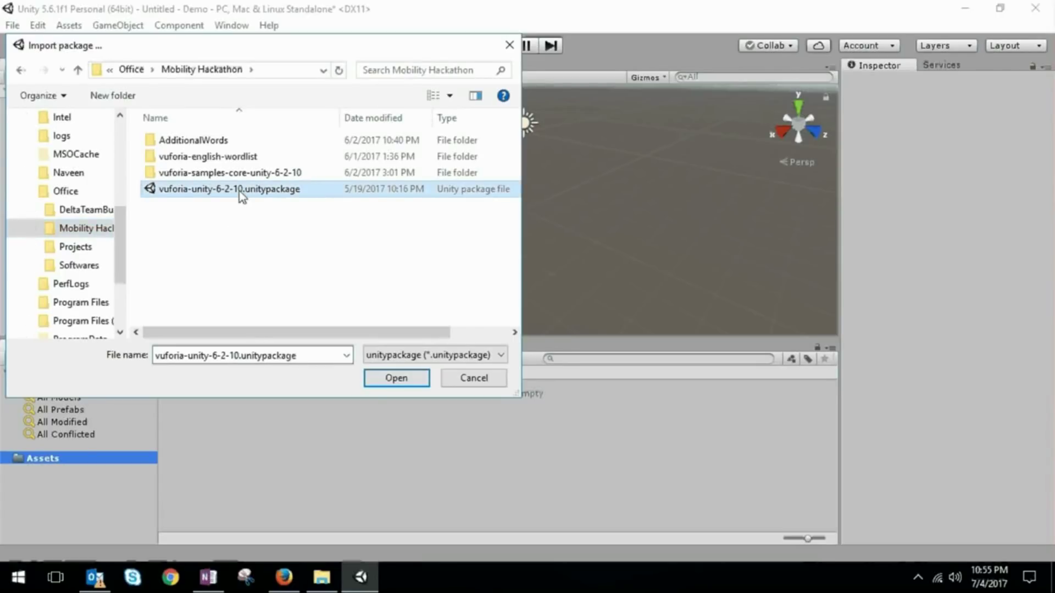
pyautogui.click(391, 381)
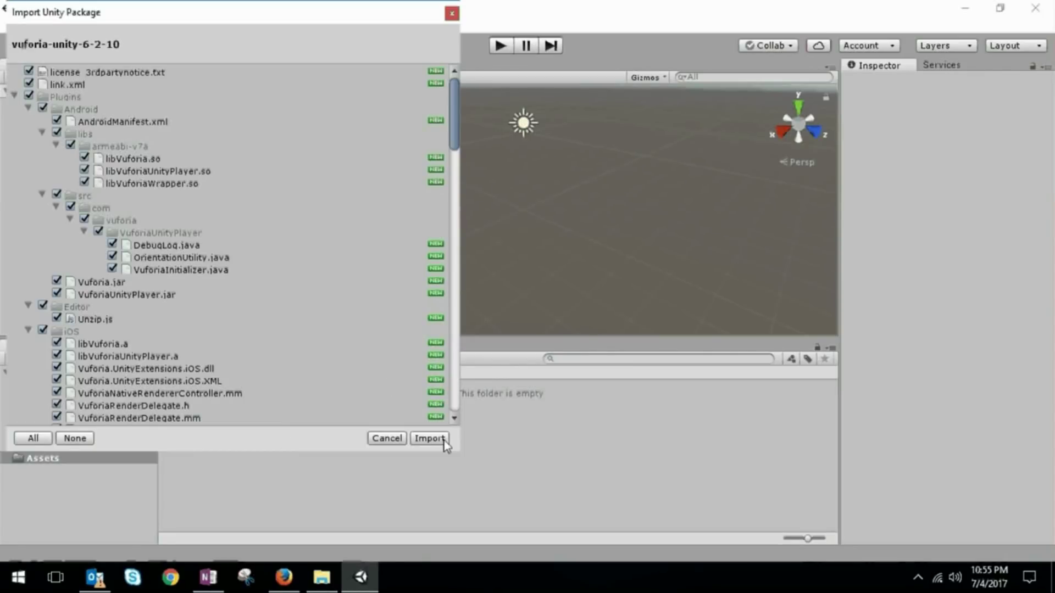
pyautogui.click(431, 439)
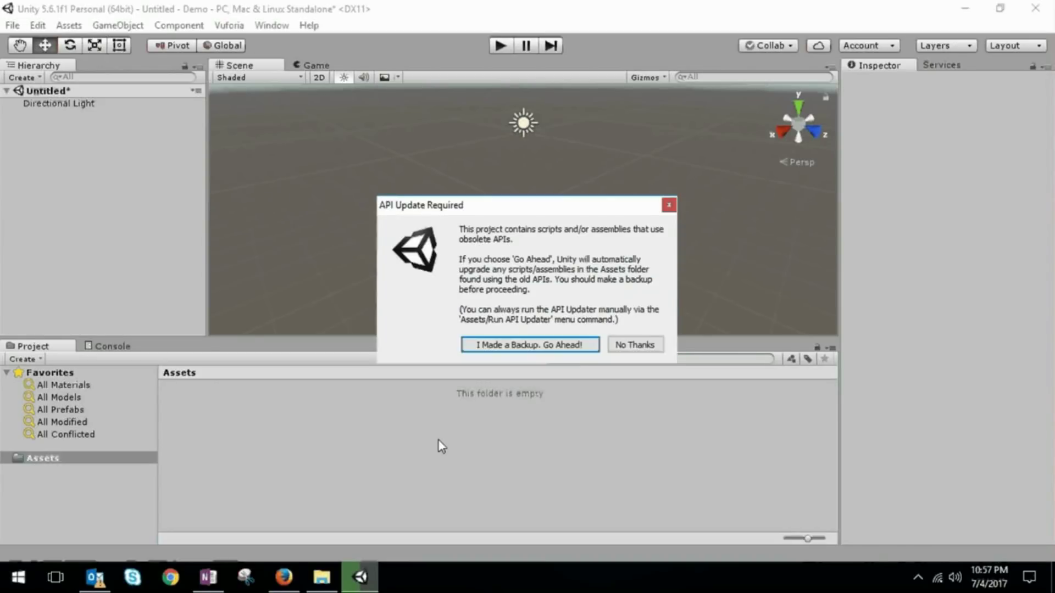
pyautogui.click(640, 345)
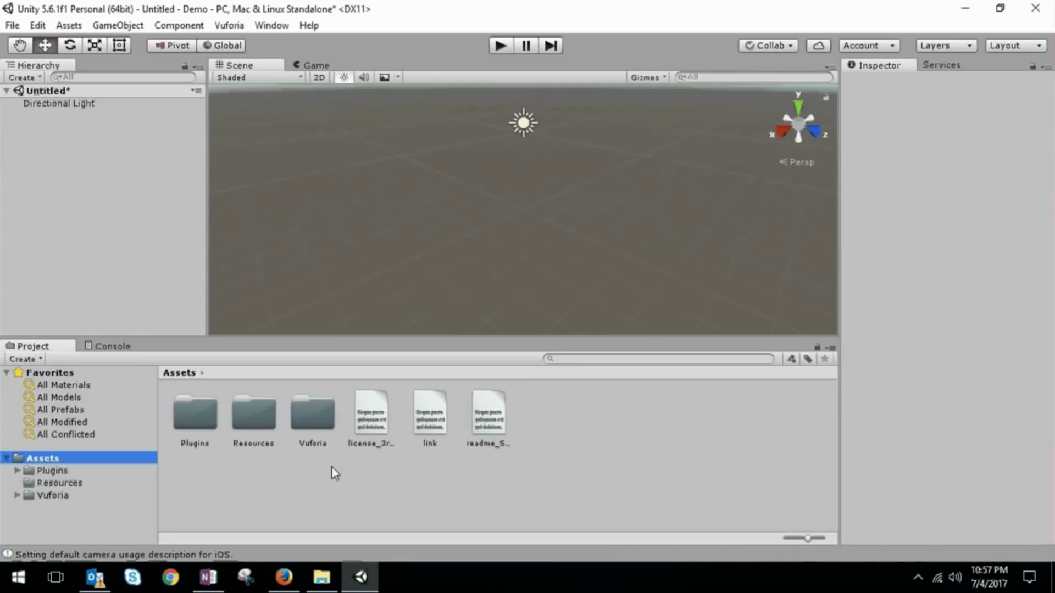
# Step: Drag the ARCamera prefab from Assets/Vuforia/Prefabs into the Hierarchy and expand it
pyautogui.doubleClick(318, 430)
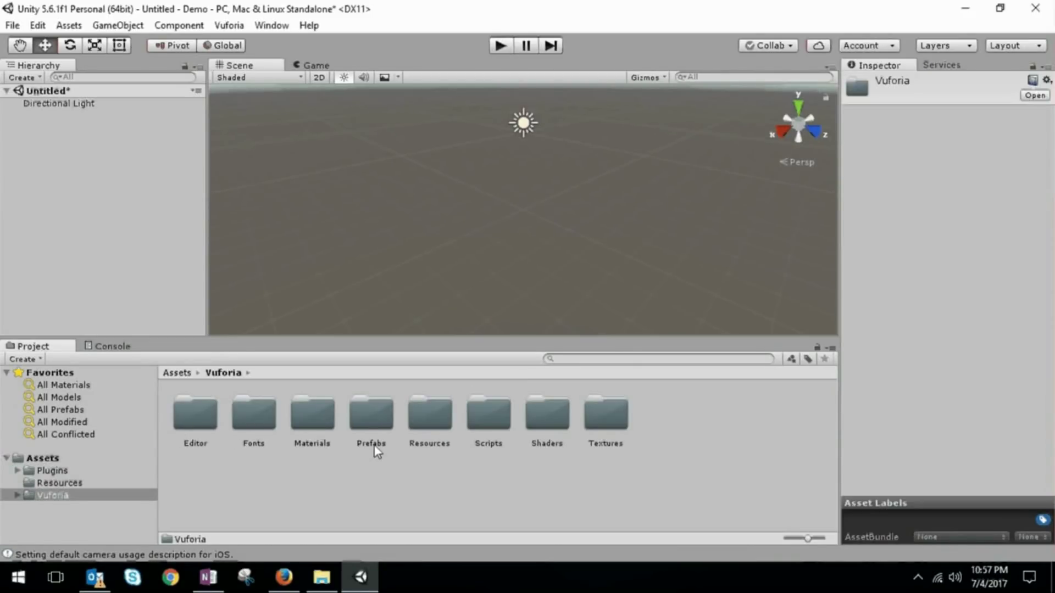
pyautogui.click(365, 417)
pyautogui.doubleClick(366, 419)
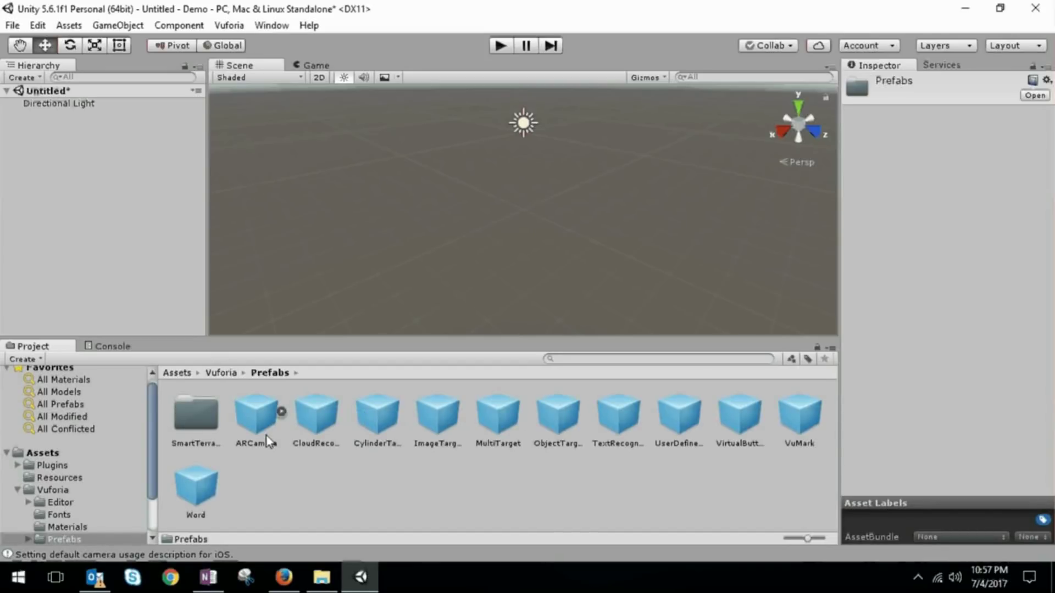
pyautogui.moveTo(266, 441); pyautogui.dragTo(49, 123)
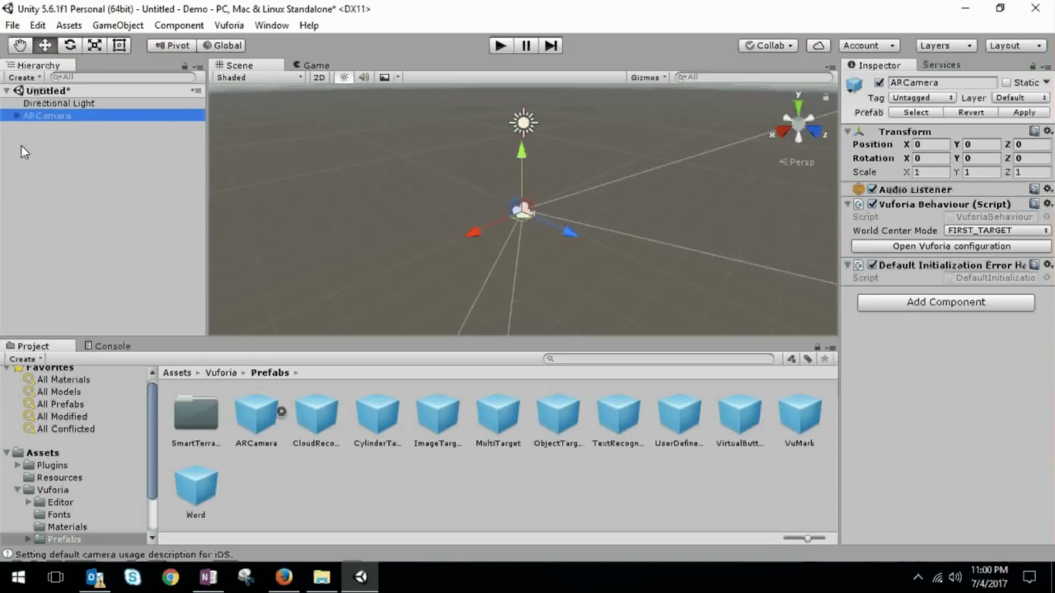
pyautogui.click(17, 116)
# Step: Save the scene as Demo in the Assets folder
pyautogui.click(13, 24)
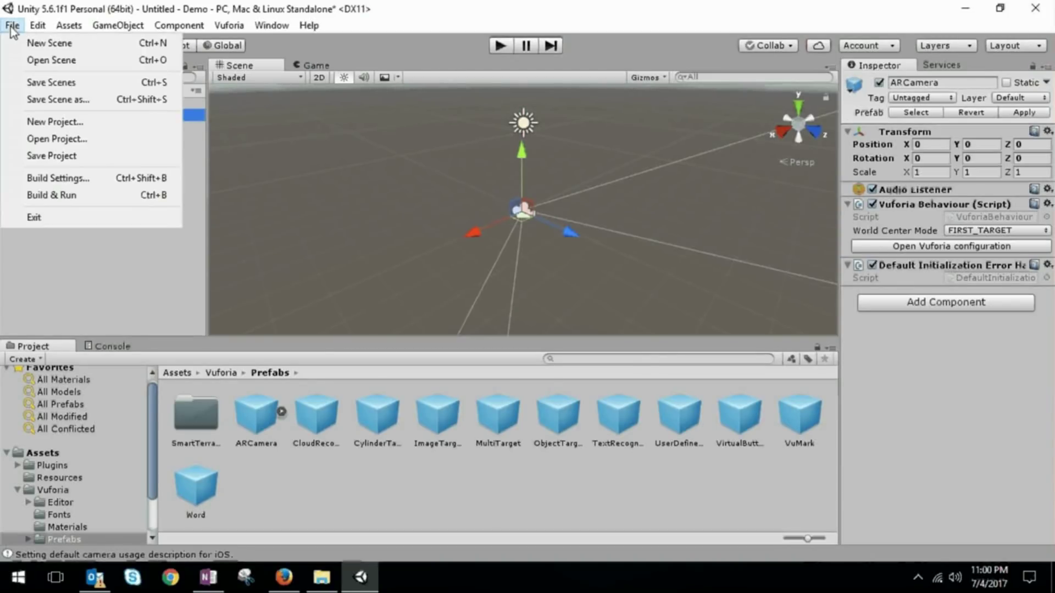
pyautogui.click(12, 27)
pyautogui.write('D')
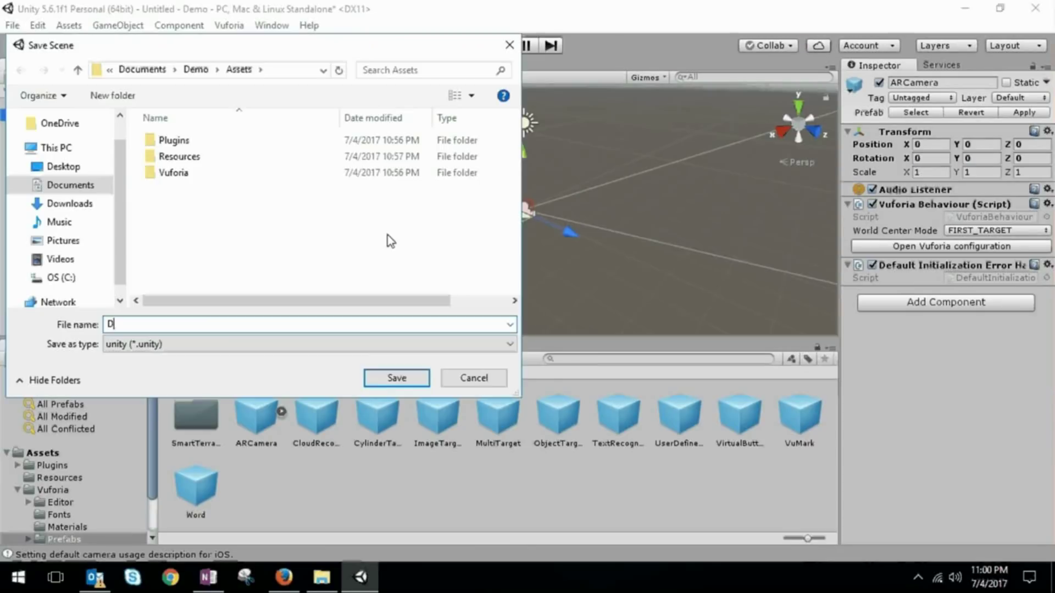
pyautogui.write('eno')
pyautogui.write('o')
pyautogui.click(402, 383)
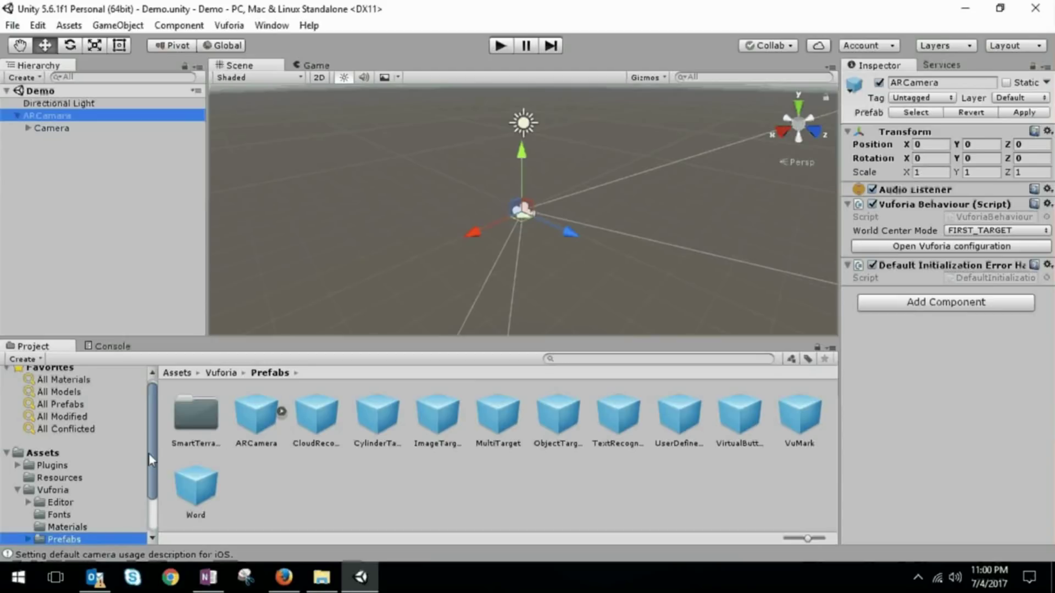
pyautogui.scroll(-2, 52, 475)
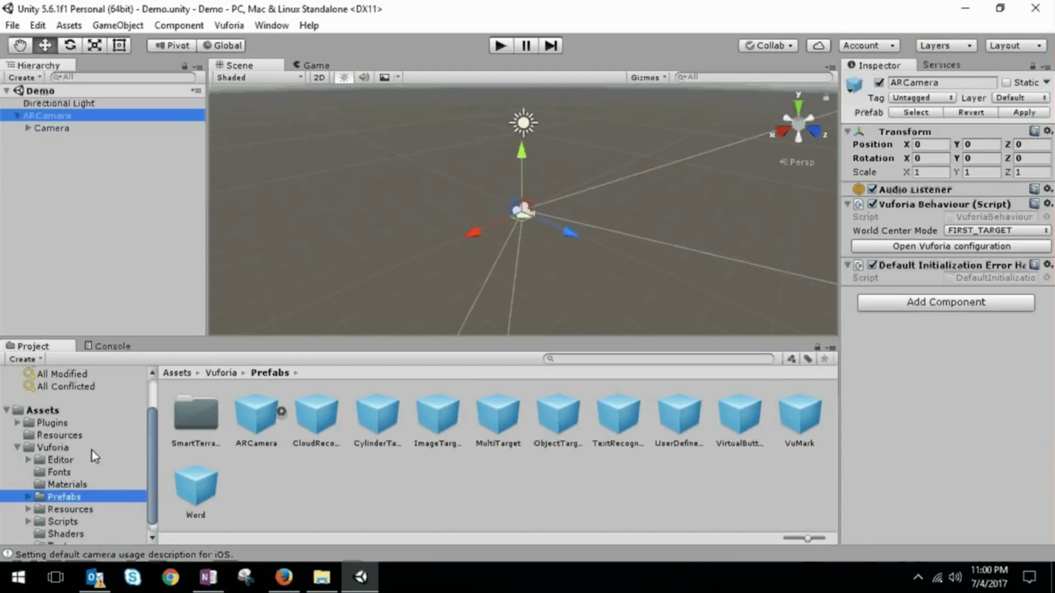
pyautogui.click(47, 412)
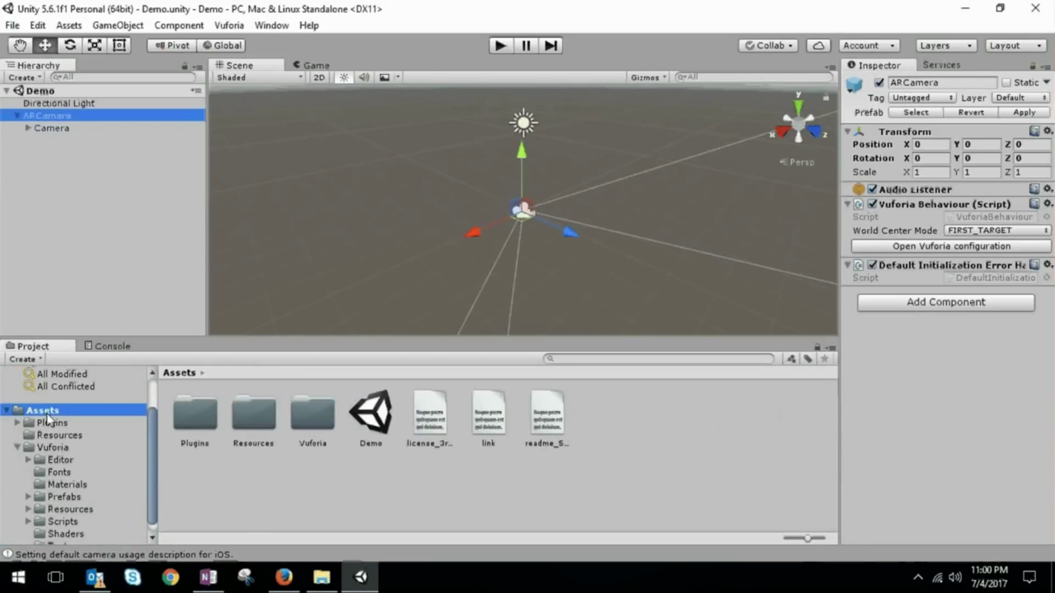
# Step: Start another custom package import and browse to C: > Office > Mobility Hackathon
pyautogui.rightClick(47, 417)
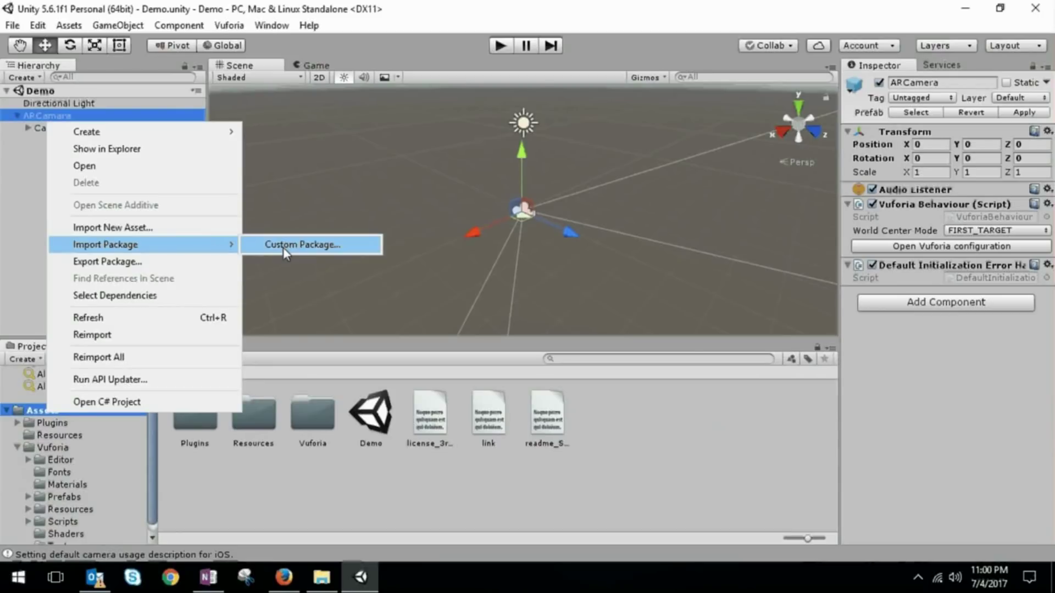
pyautogui.click(283, 247)
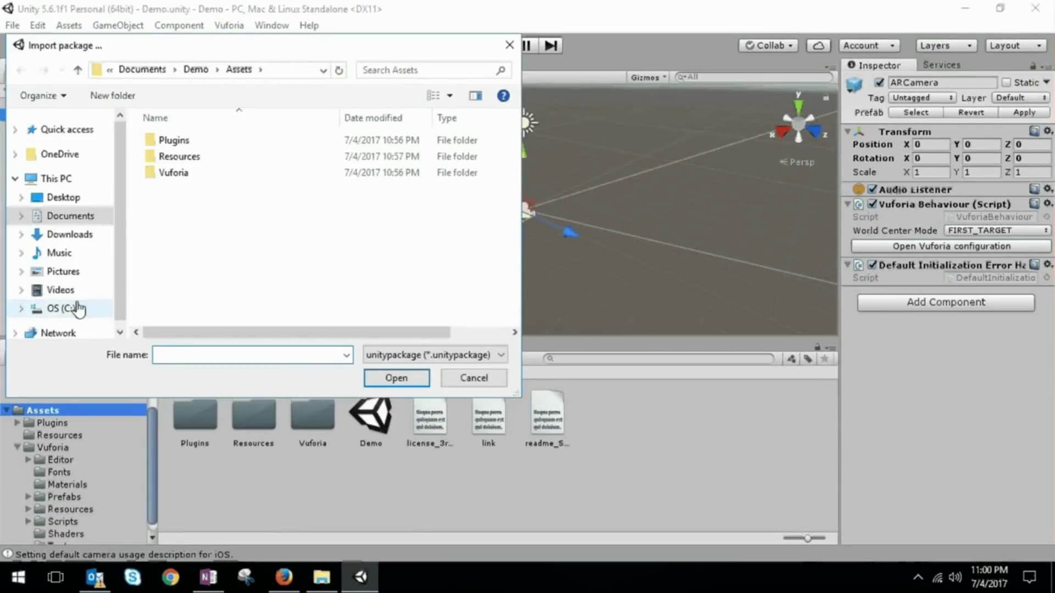
pyautogui.scroll(-2, 125, 302)
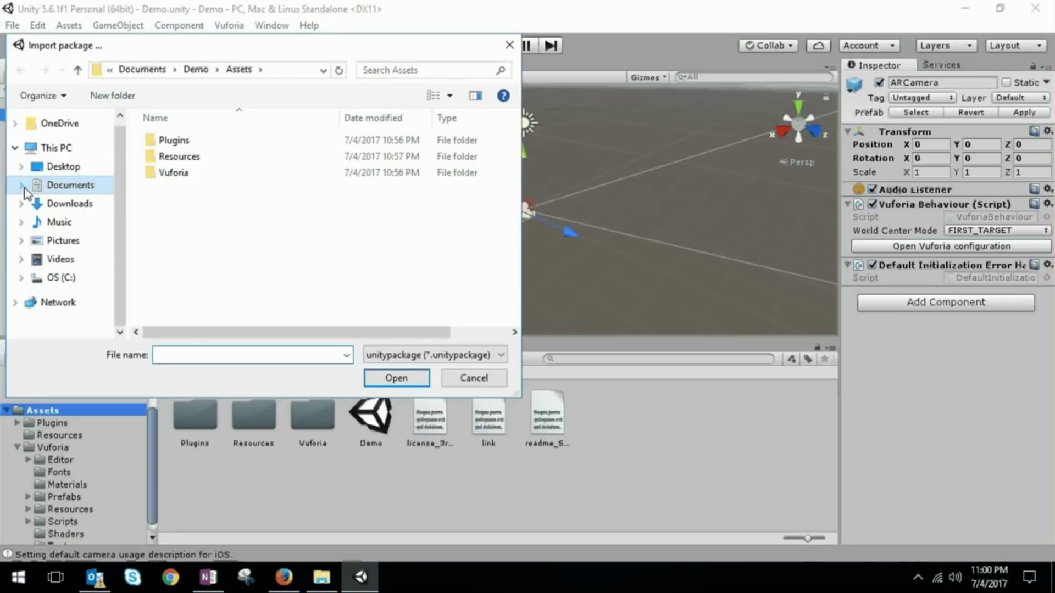
pyautogui.click(21, 277)
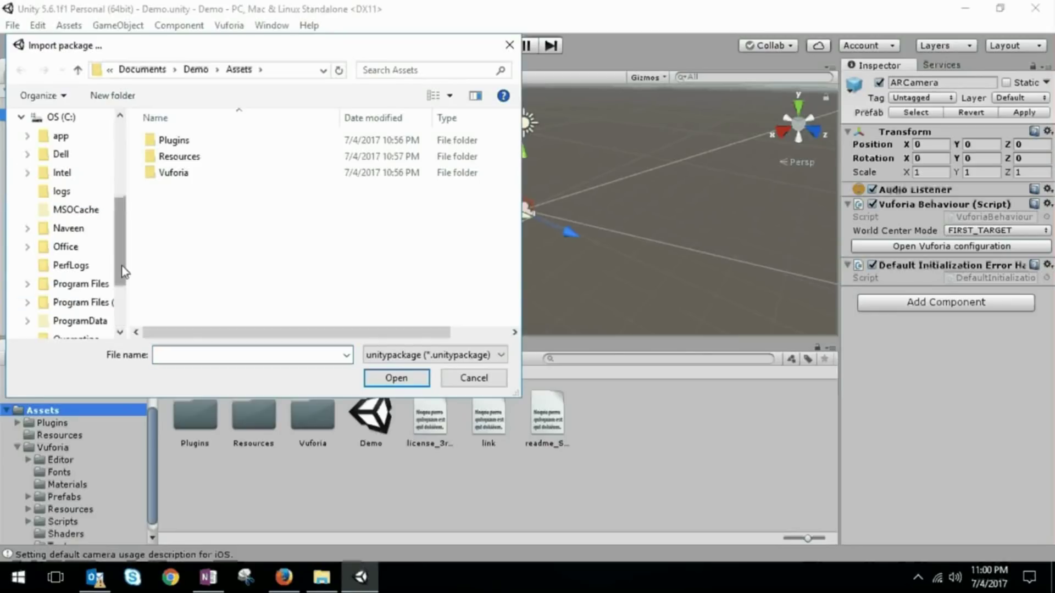
pyautogui.scroll(-1, 66, 215)
pyautogui.click(66, 211)
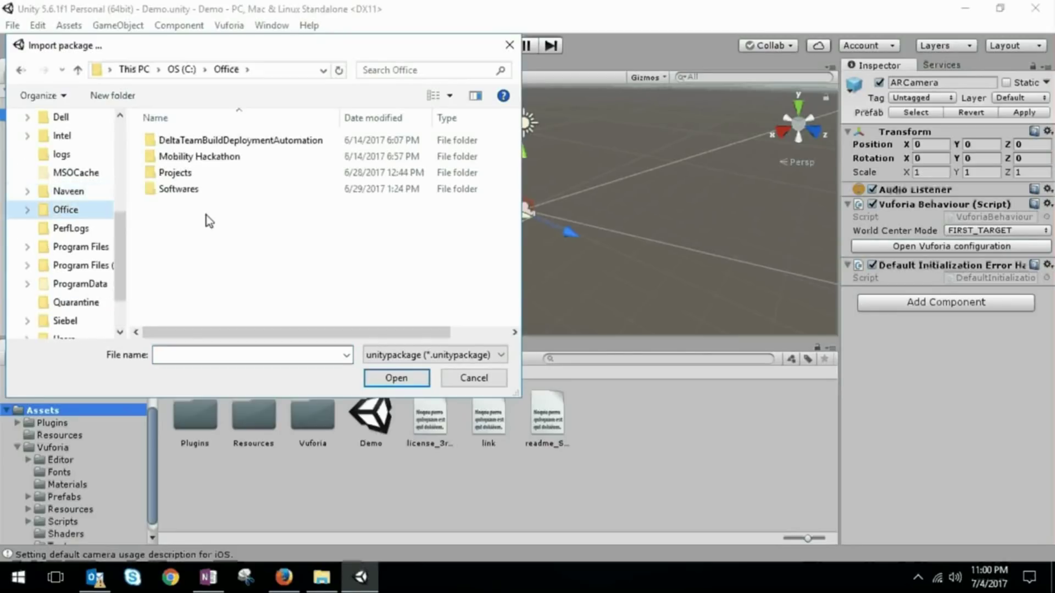
pyautogui.doubleClick(206, 156)
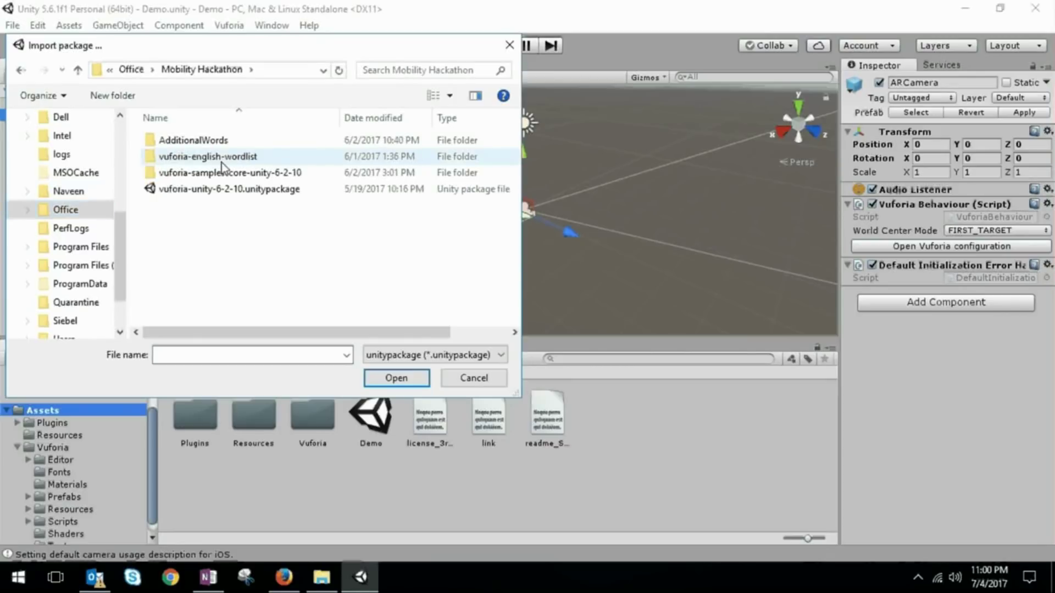
# Step: Open VuforiaSamples-6-2-10.unitypackage from the vuforia-samples-core-unity-6-2-10 folder
pyautogui.doubleClick(229, 158)
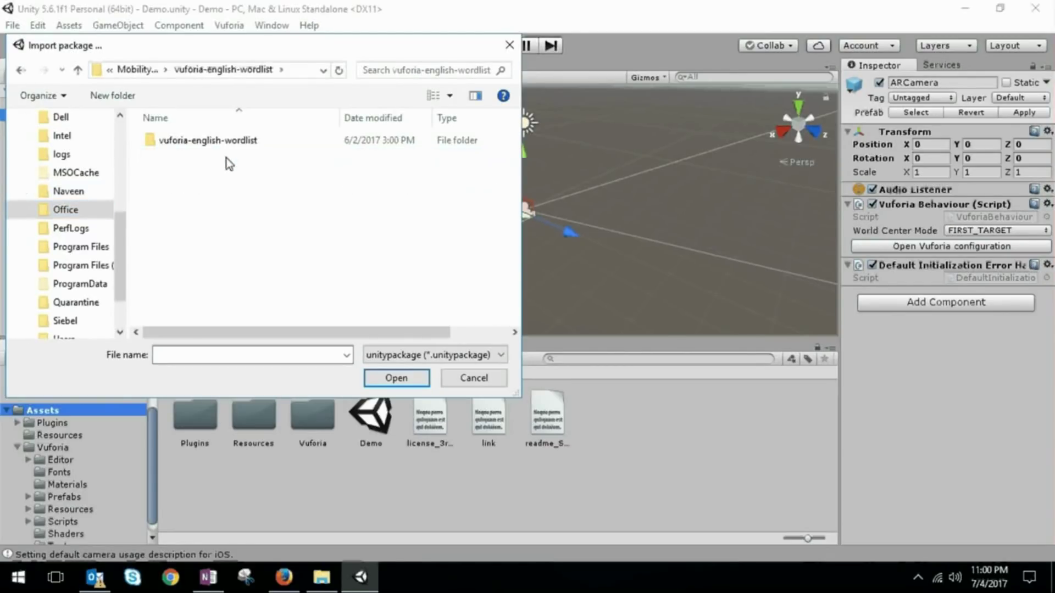
pyautogui.doubleClick(218, 144)
pyautogui.click(22, 70)
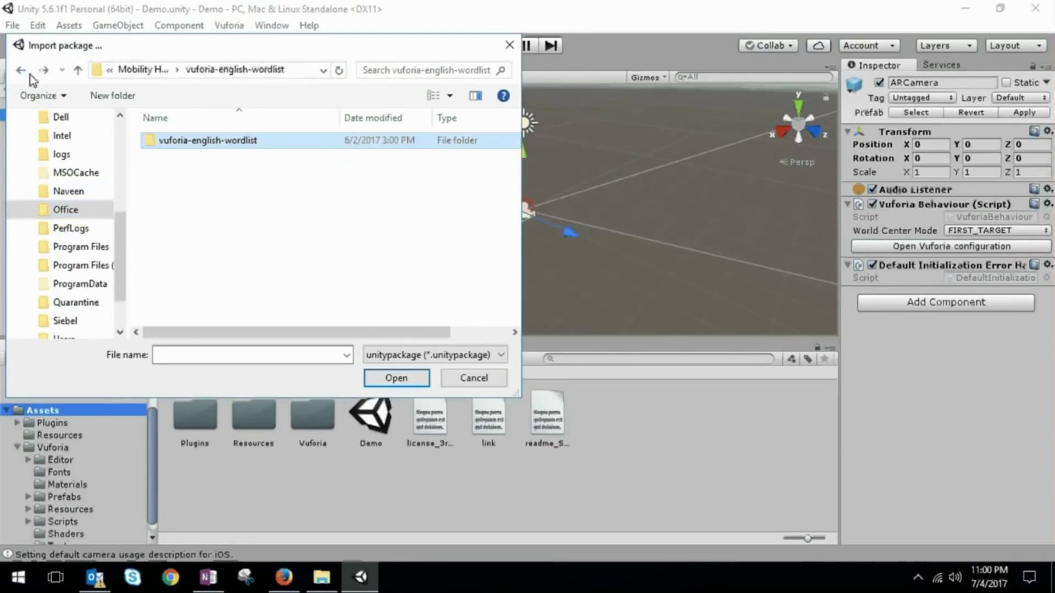
pyautogui.click(29, 74)
pyautogui.click(218, 174)
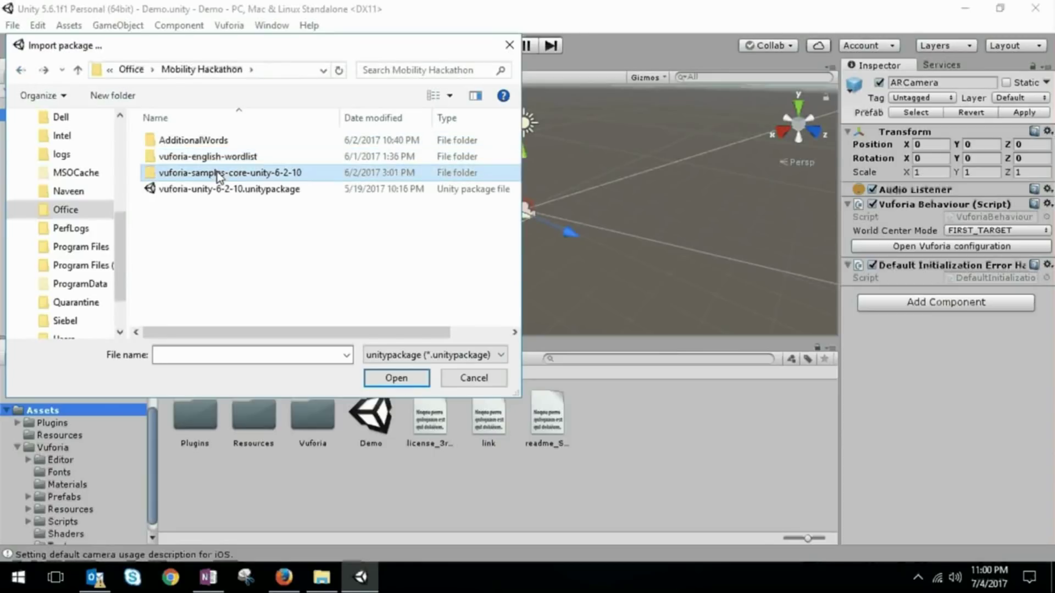
pyautogui.doubleClick(218, 175)
pyautogui.click(247, 147)
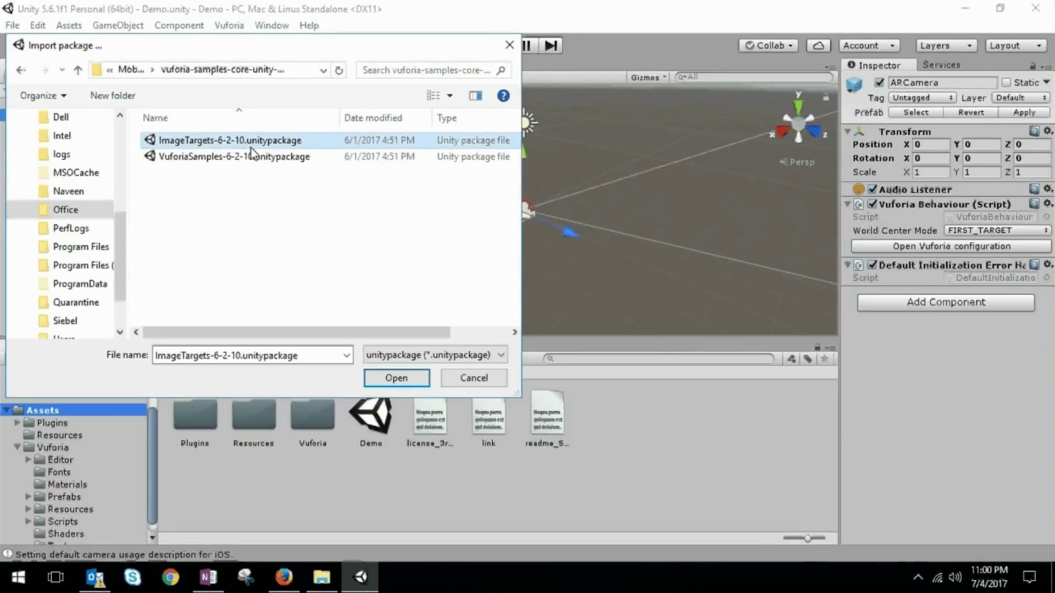
pyautogui.click(252, 156)
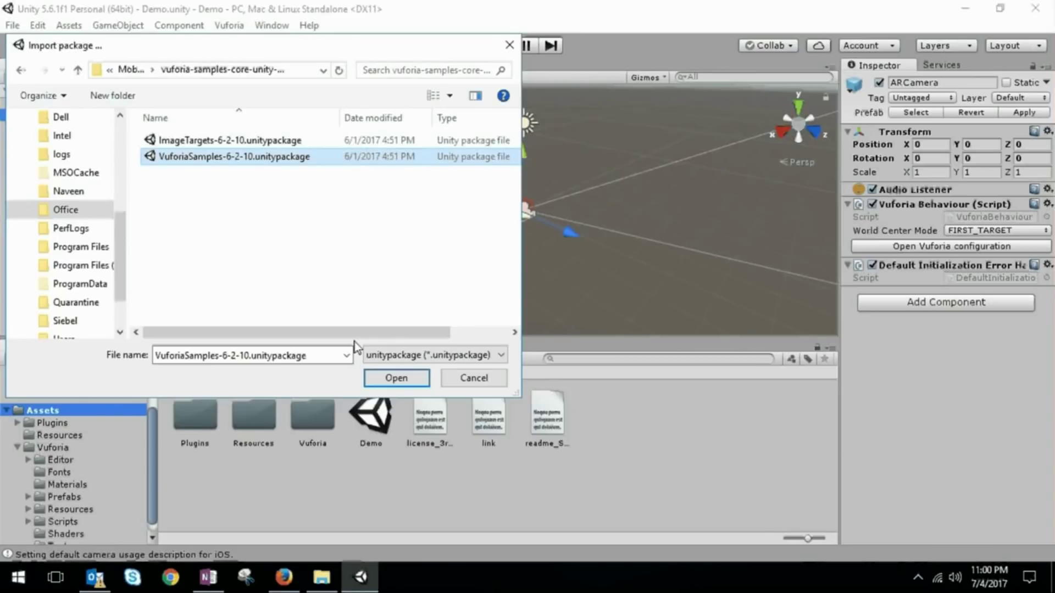
pyautogui.click(381, 383)
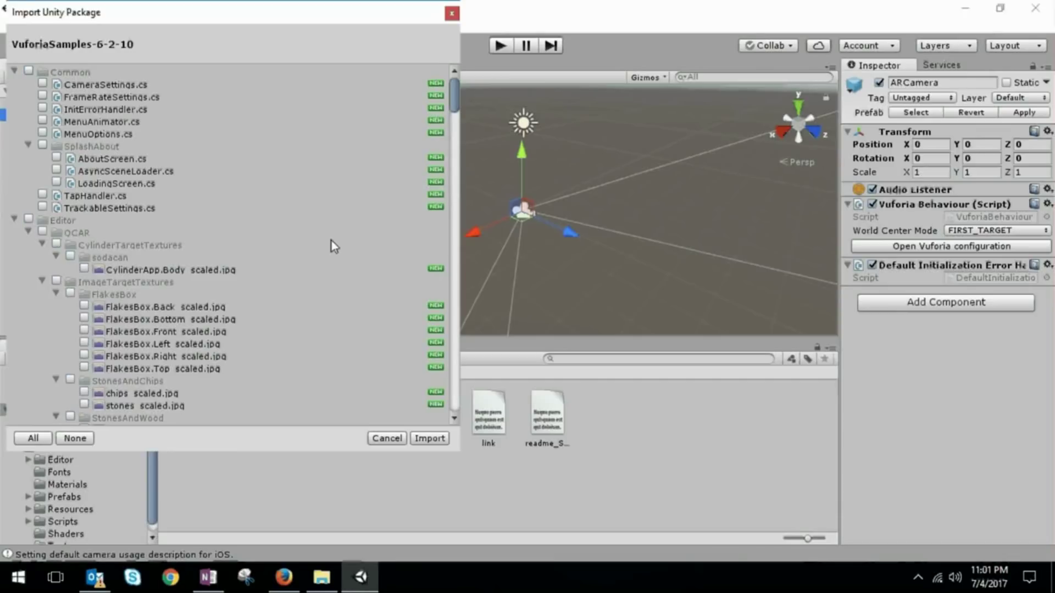
pyautogui.moveTo(455, 99)
pyautogui.mouseDown()
pyautogui.moveTo(442, 297)
pyautogui.moveTo(454, 365)
pyautogui.moveTo(452, 320)
pyautogui.mouseUp()
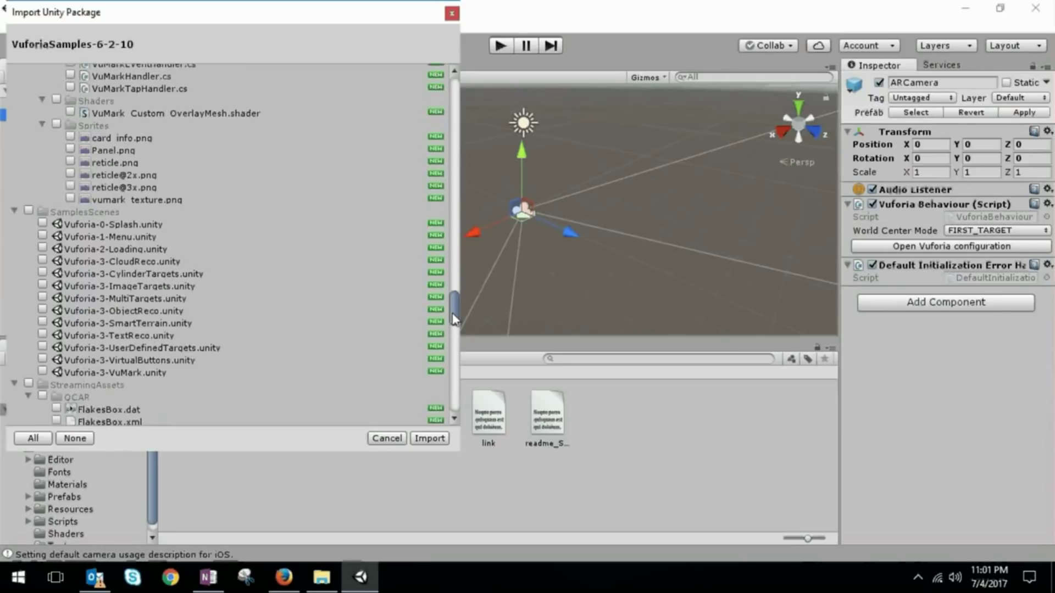
pyautogui.scroll(1, 452, 320)
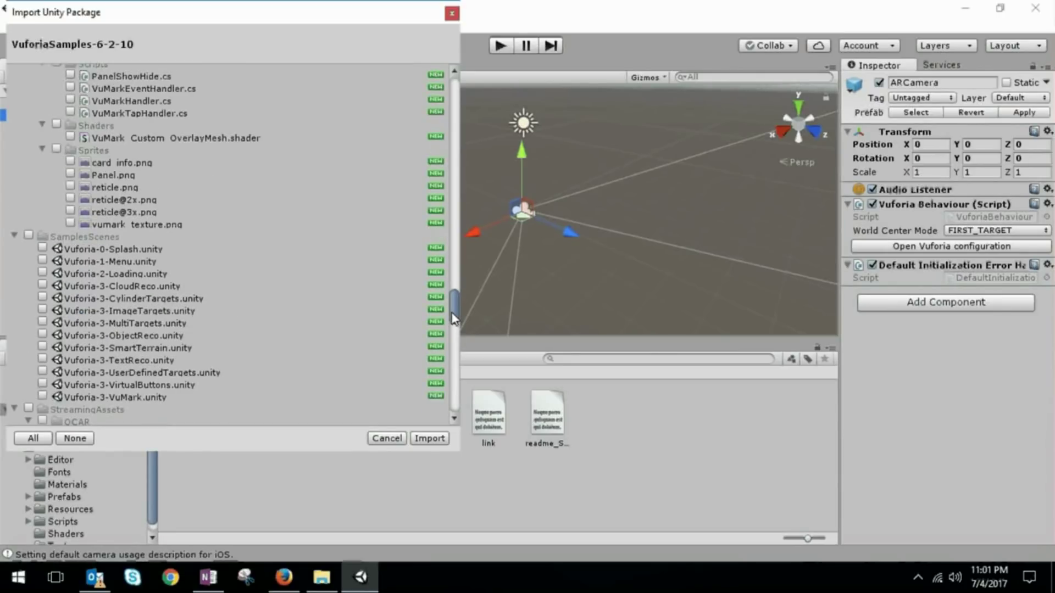
pyautogui.moveTo(453, 319); pyautogui.dragTo(452, 330)
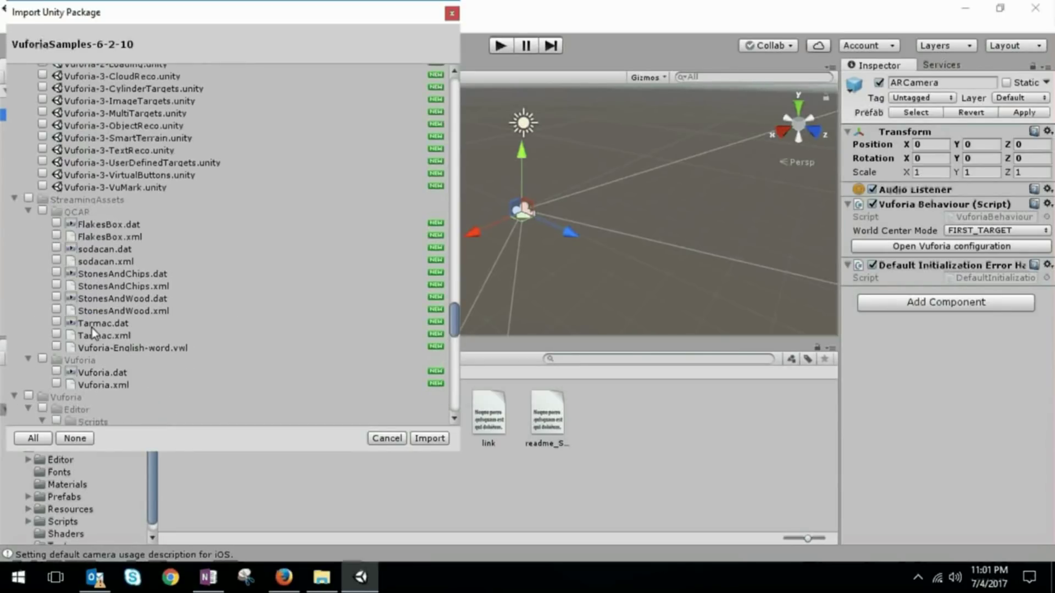
# Step: Tick only Vuforia-English-word.vwl under StreamingAssets/QCAR and import it
pyautogui.click(57, 347)
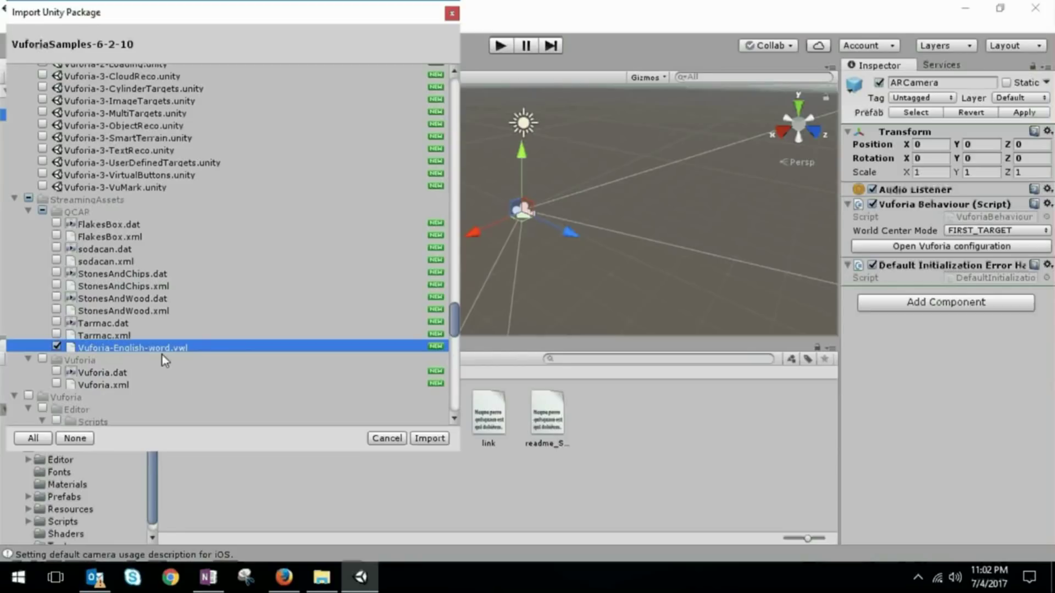
pyautogui.click(424, 440)
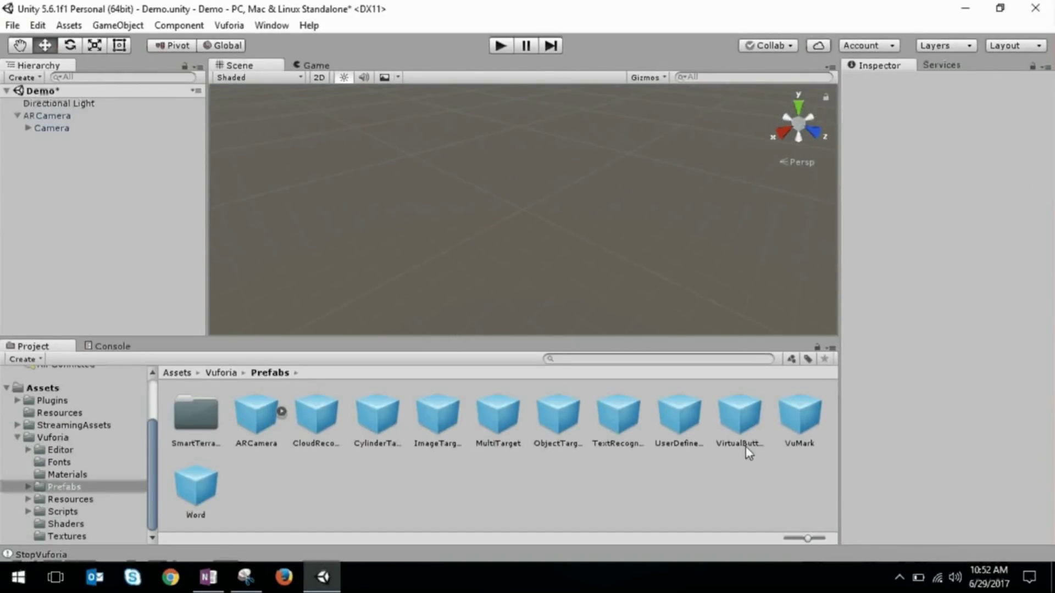
# Step: Add the TextRecognition prefab to the Hierarchy and nest a Word prefab under it
pyautogui.moveTo(624, 423)
pyautogui.mouseDown()
pyautogui.moveTo(266, 292)
pyautogui.moveTo(39, 135)
pyautogui.mouseUp()
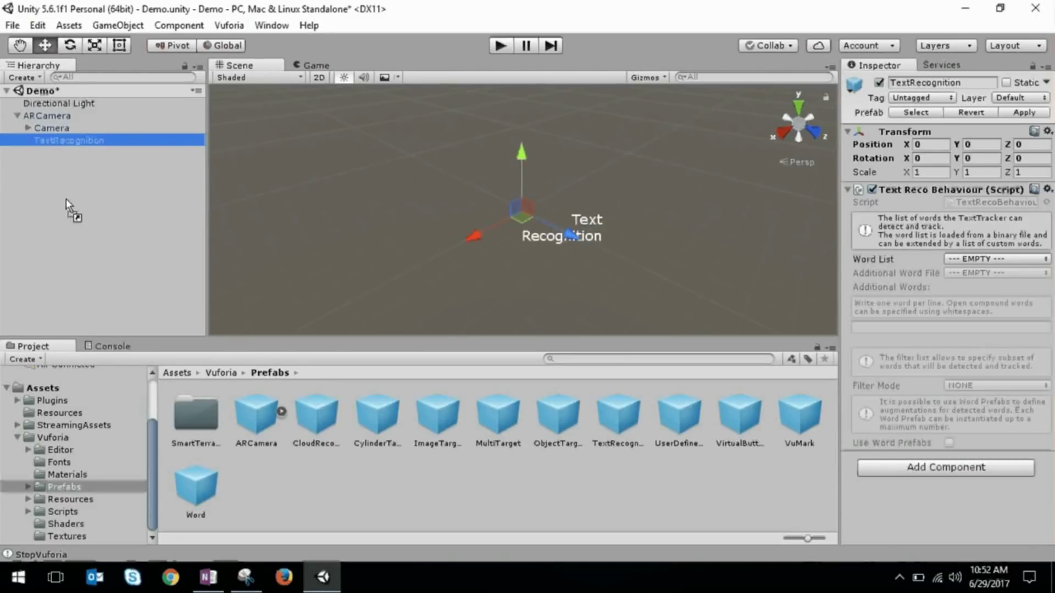
pyautogui.moveTo(206, 503); pyautogui.dragTo(66, 199)
pyautogui.moveTo(37, 152); pyautogui.dragTo(83, 145)
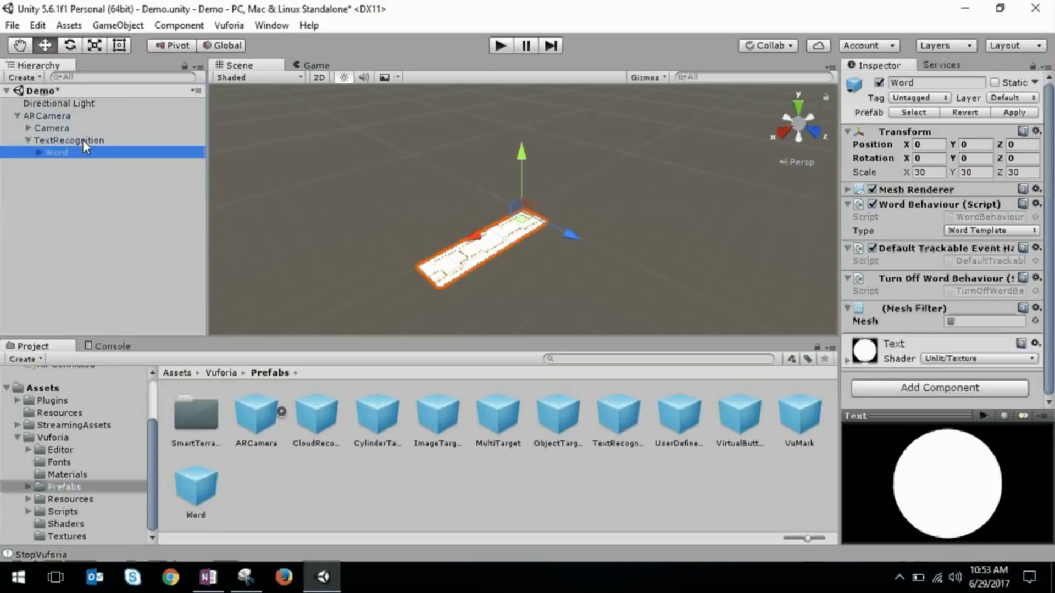
# Step: Set TextRecognition's word list to Vuforia-English-word and add PEN as an additional word
pyautogui.click(83, 141)
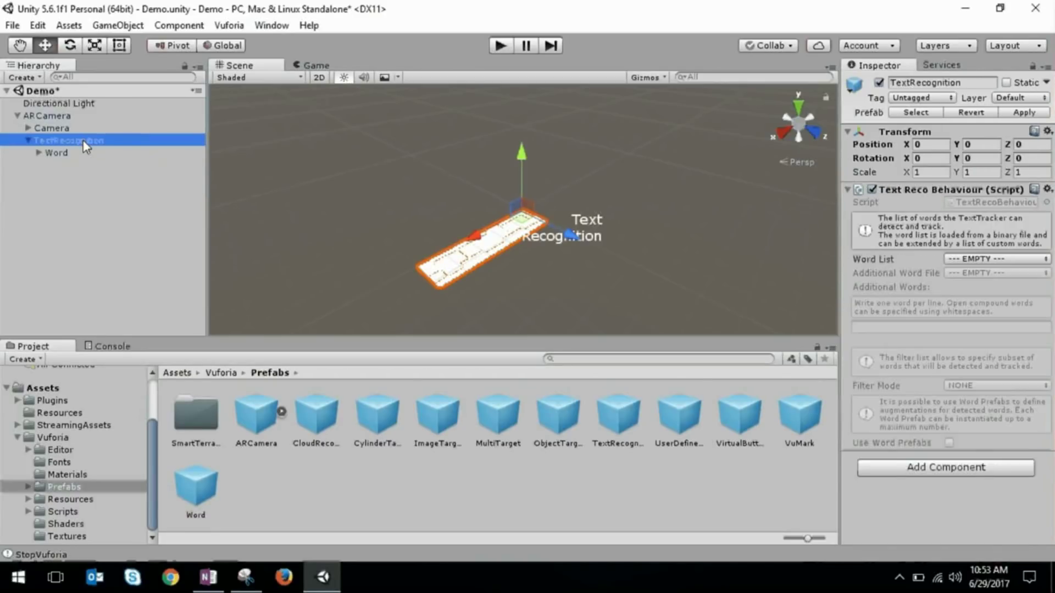
pyautogui.click(981, 258)
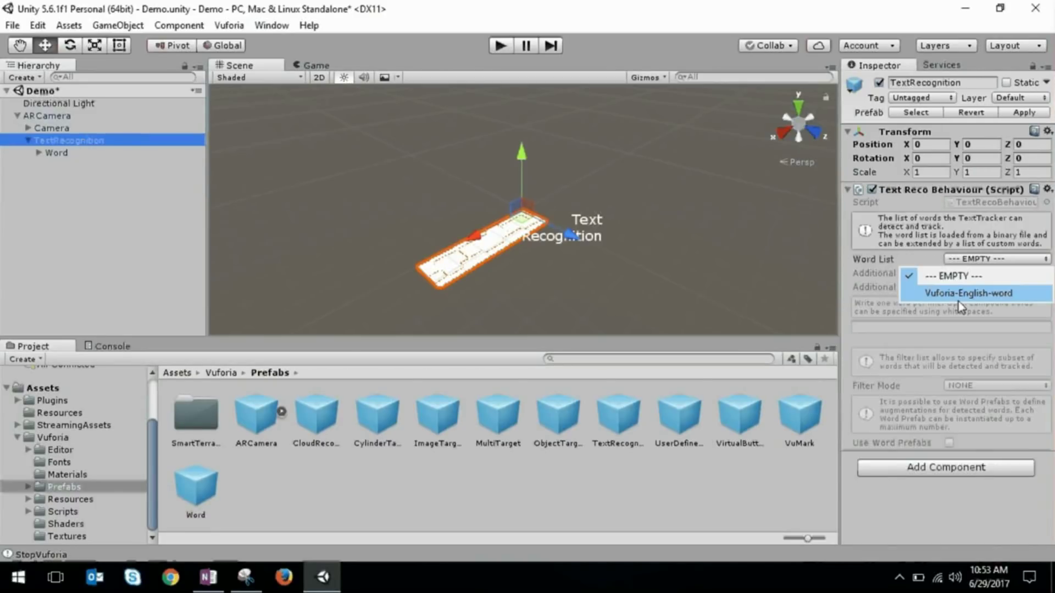
pyautogui.click(960, 296)
pyautogui.click(895, 326)
pyautogui.write('PEN')
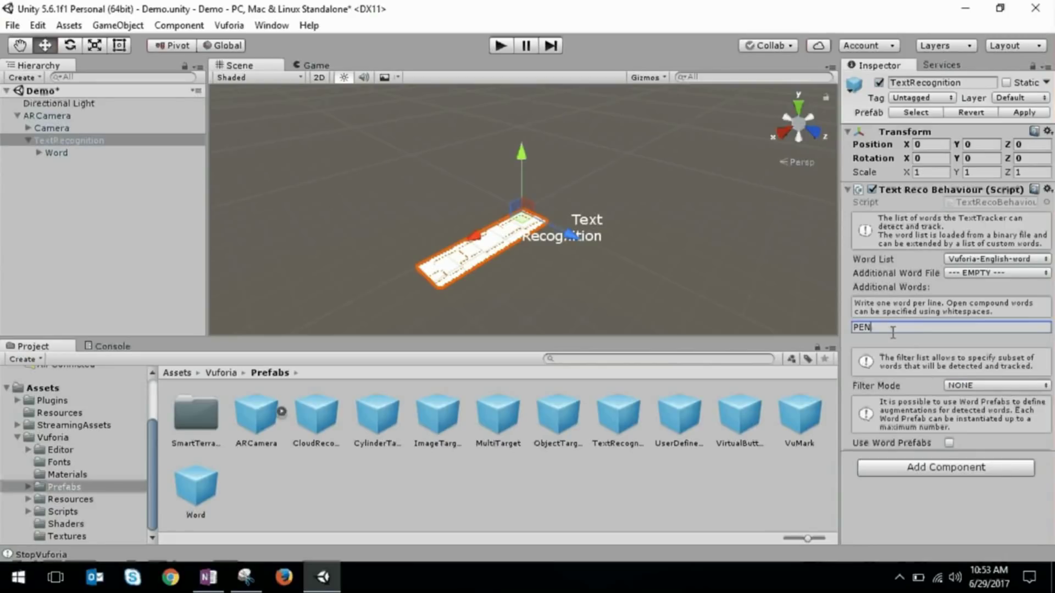
# Step: Whitelist only PEN, enable Use Word Prefabs, and save the scene
pyautogui.click(971, 385)
pyautogui.click(987, 436)
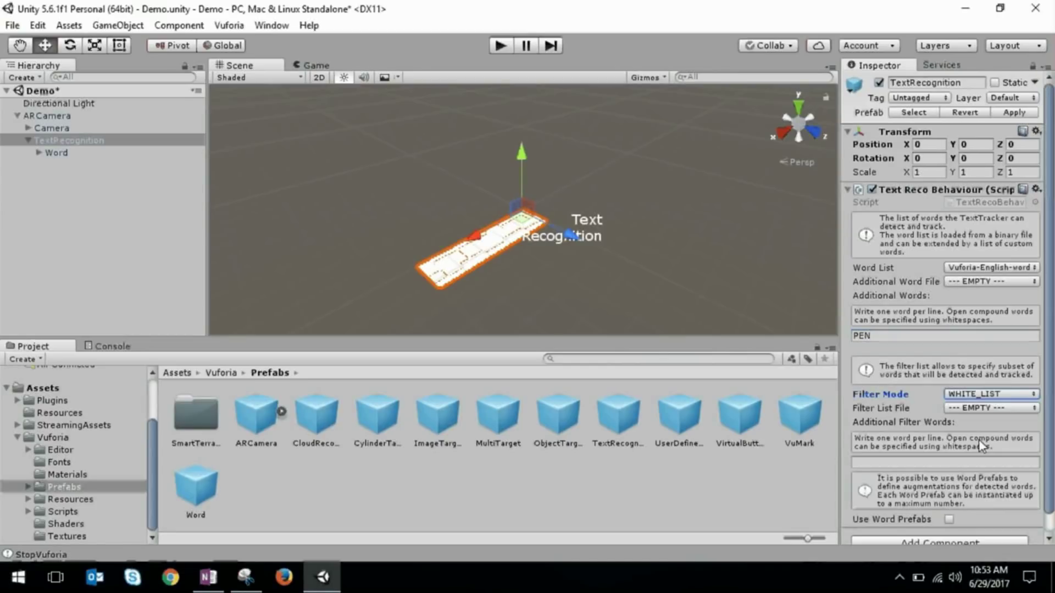
pyautogui.scroll(-1, 1054, 496)
pyautogui.click(885, 442)
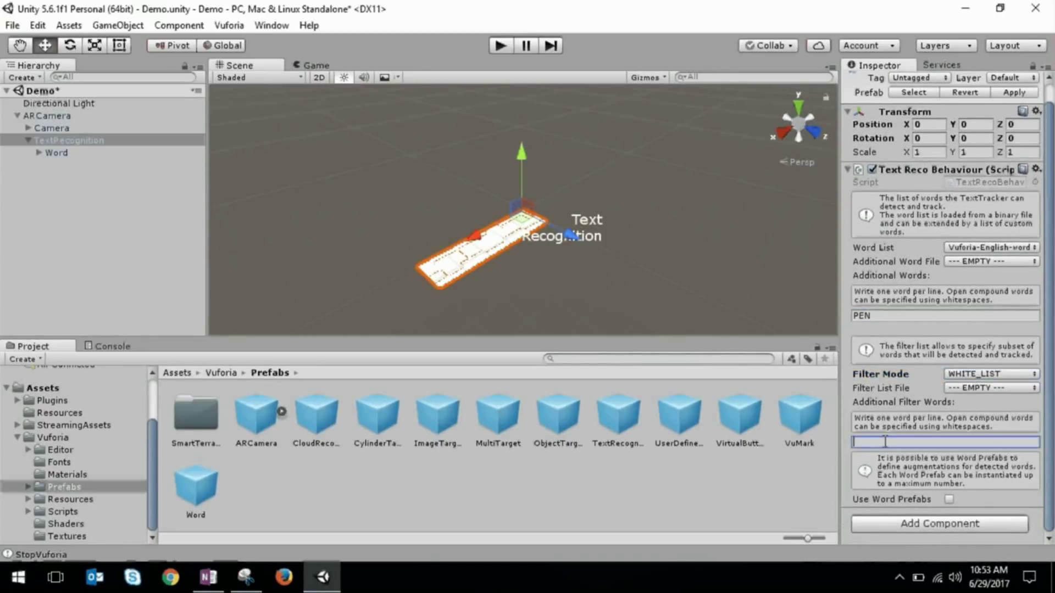
pyautogui.write('PEN')
pyautogui.click(950, 499)
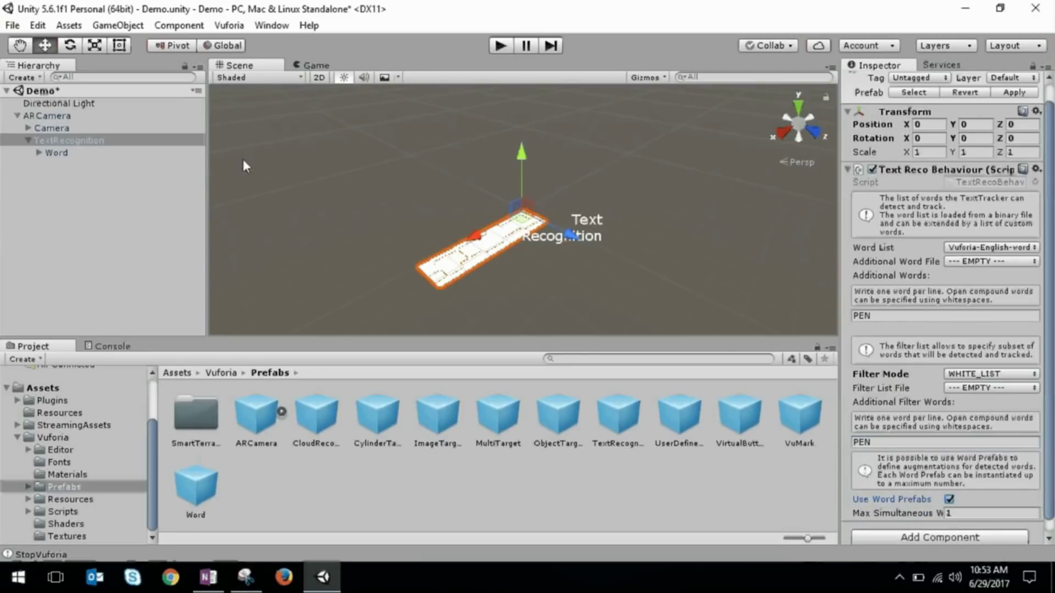
pyautogui.hotkey('ctrl', 's')
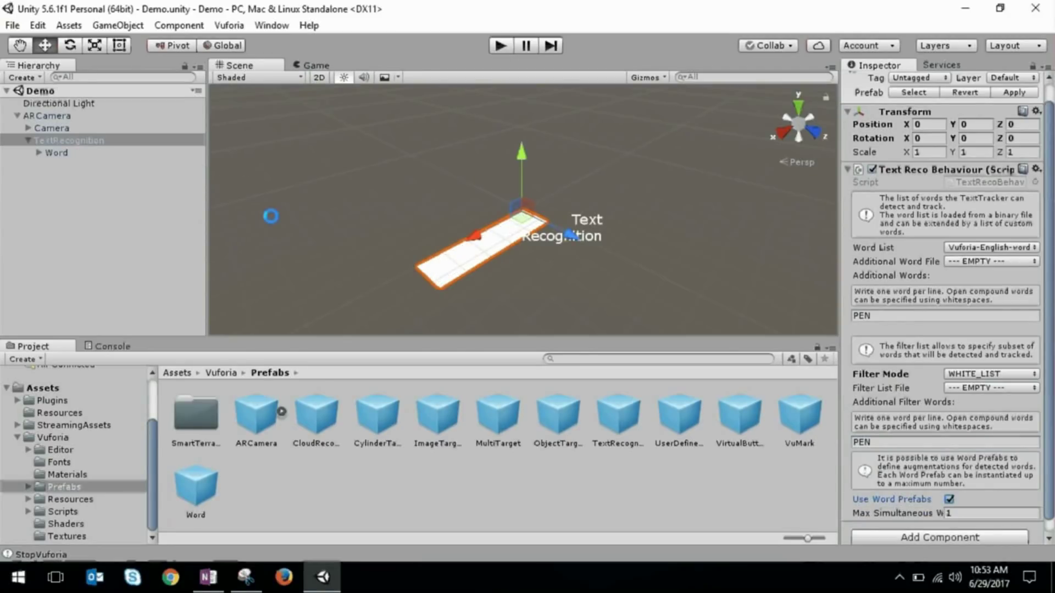
pyautogui.click(55, 153)
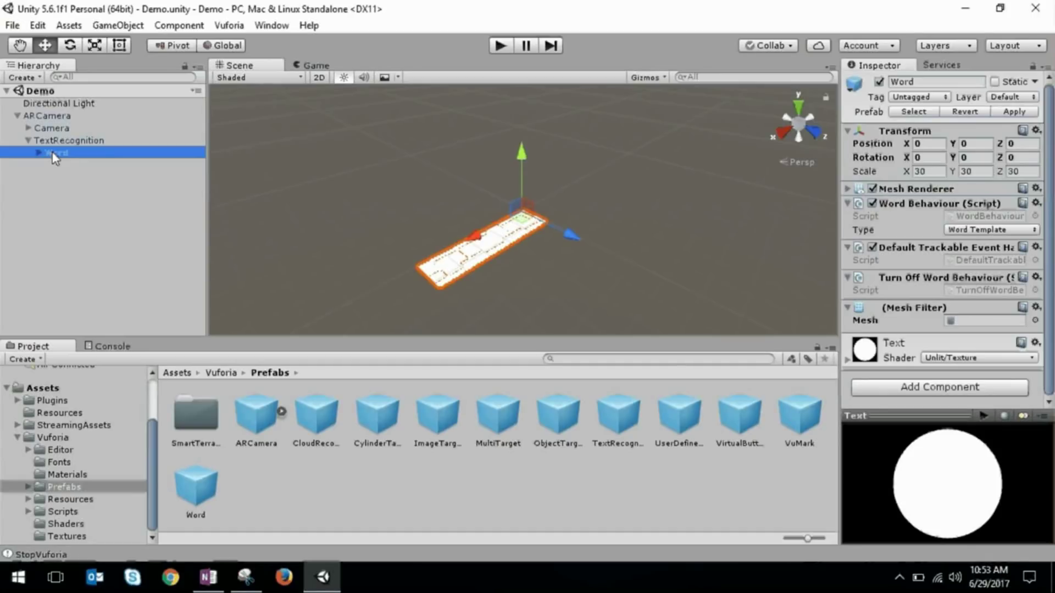
# Step: Select Word's Text child and replace its AnyWord text with PEN
pyautogui.click(1020, 270)
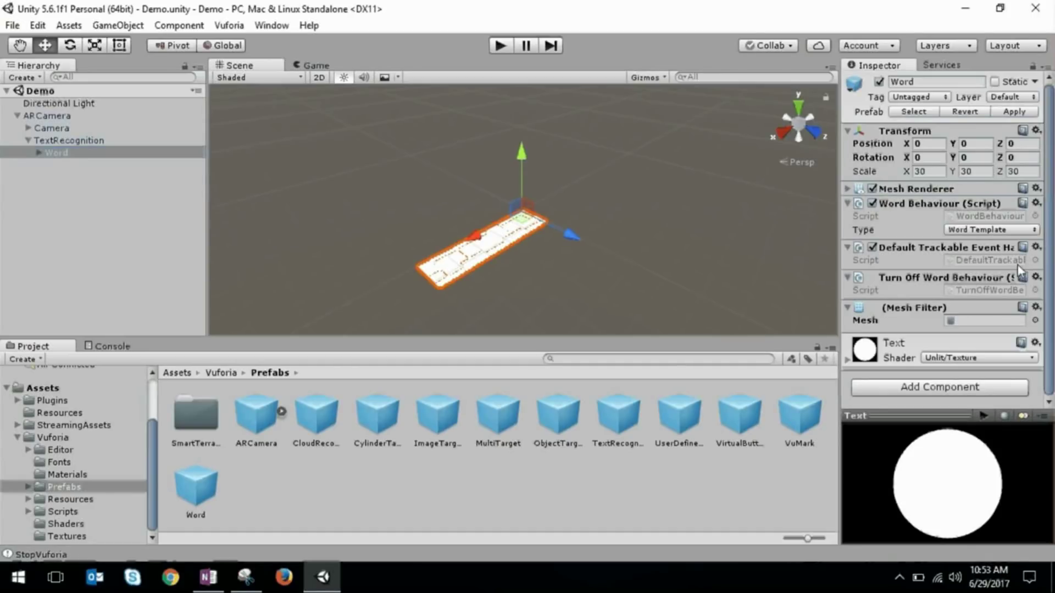
pyautogui.click(40, 154)
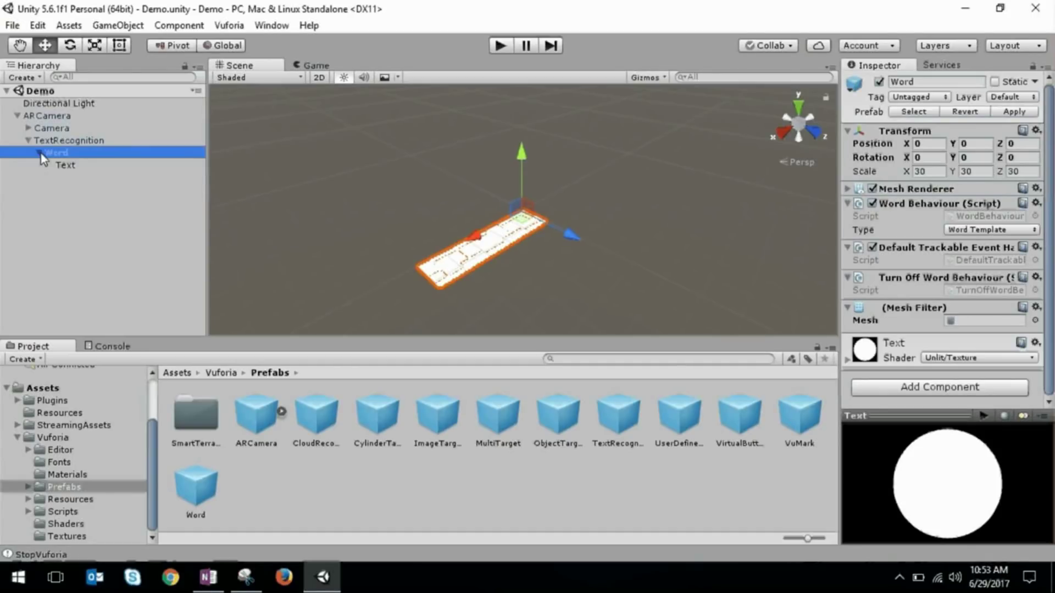
pyautogui.click(66, 166)
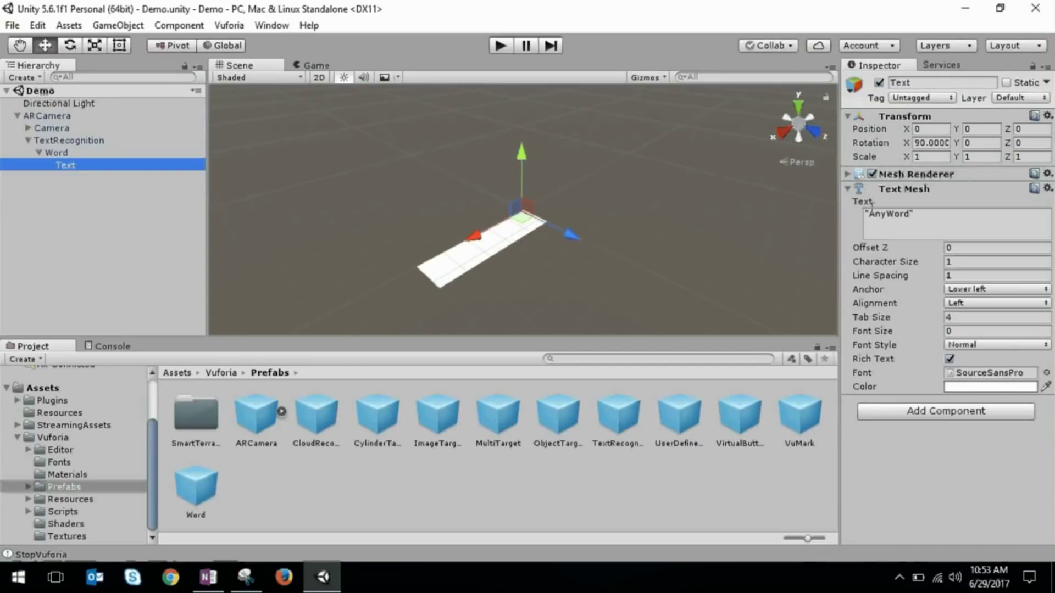
pyautogui.click(906, 217)
pyautogui.moveTo(862, 215); pyautogui.dragTo(934, 215)
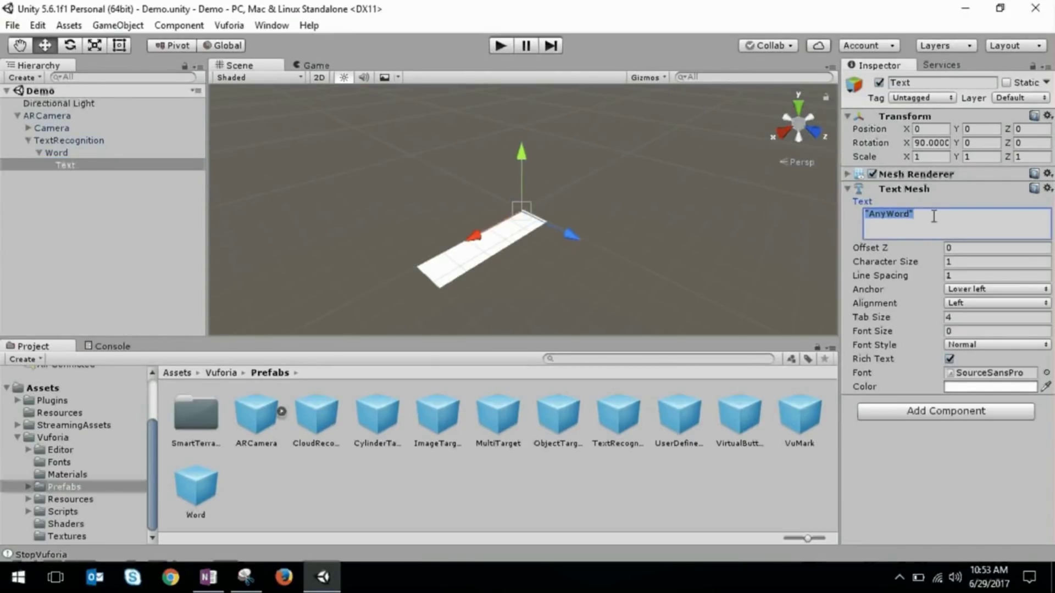
pyautogui.write('PEN')
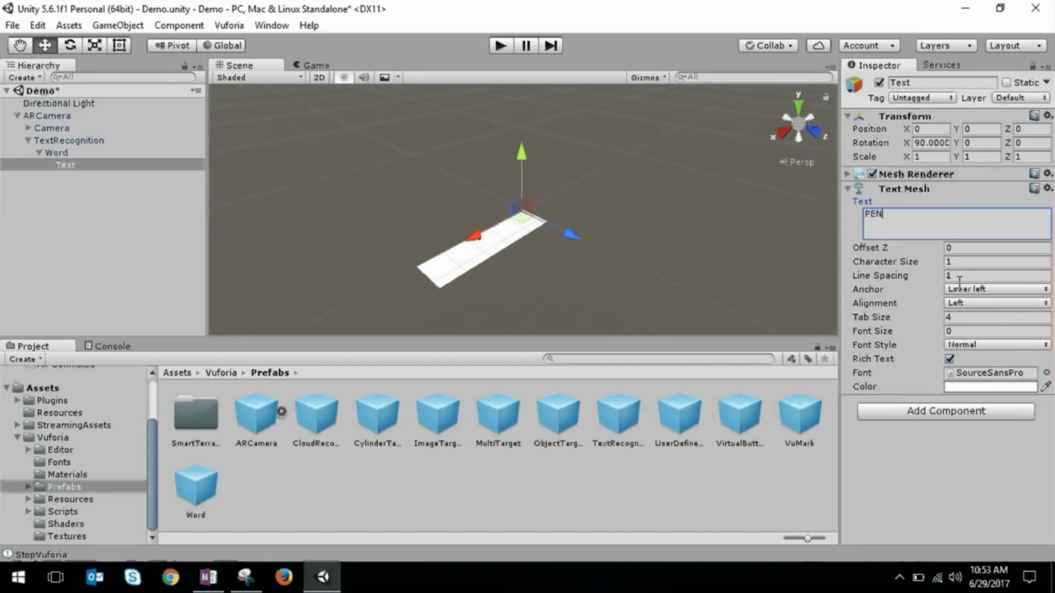
# Step: Change the PEN text's font to Arial in the font picker
pyautogui.click(1046, 374)
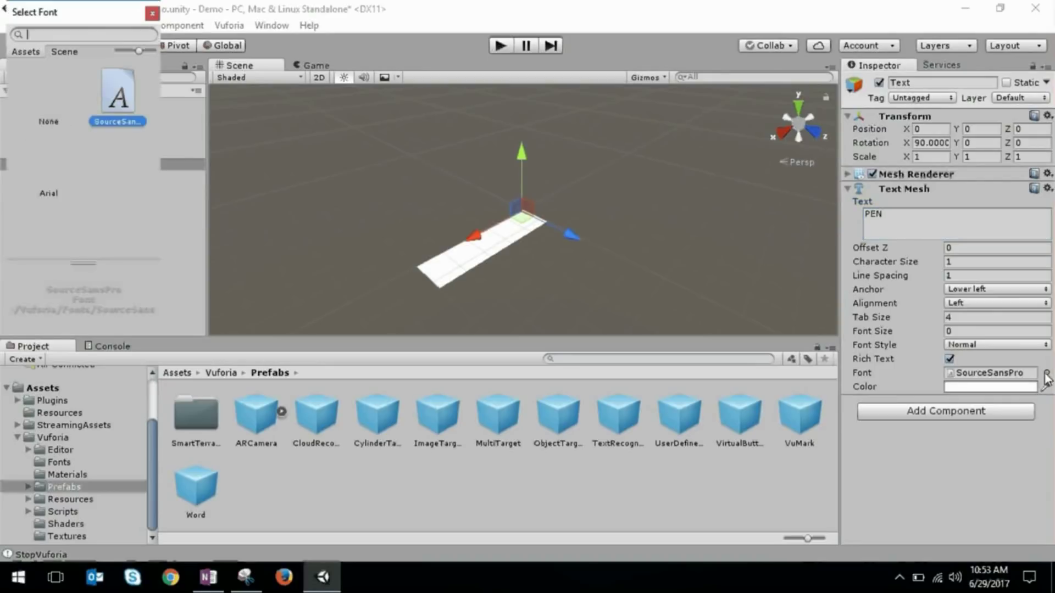
pyautogui.click(49, 193)
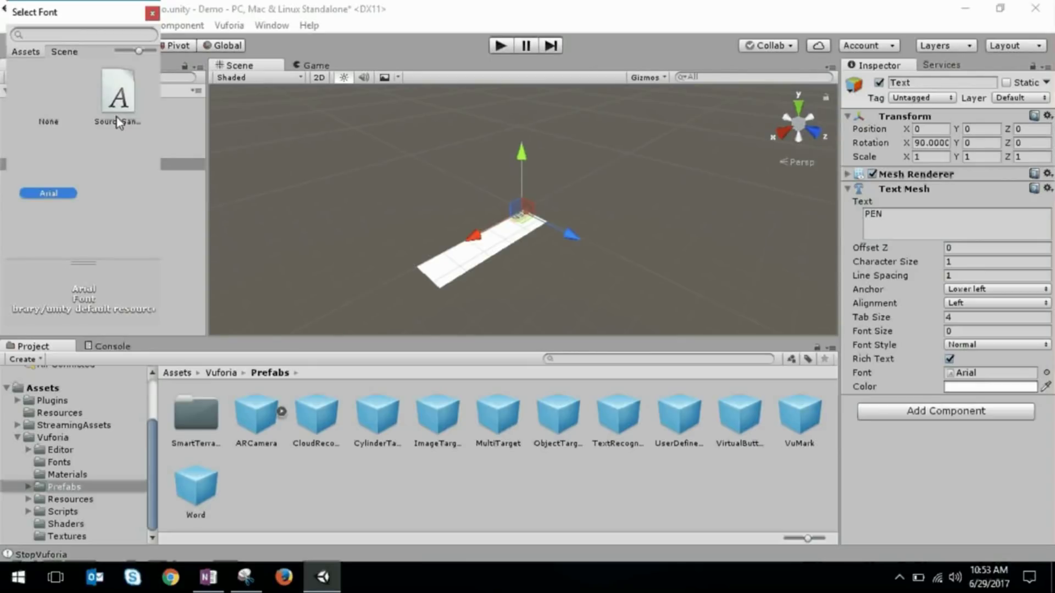
pyautogui.click(152, 14)
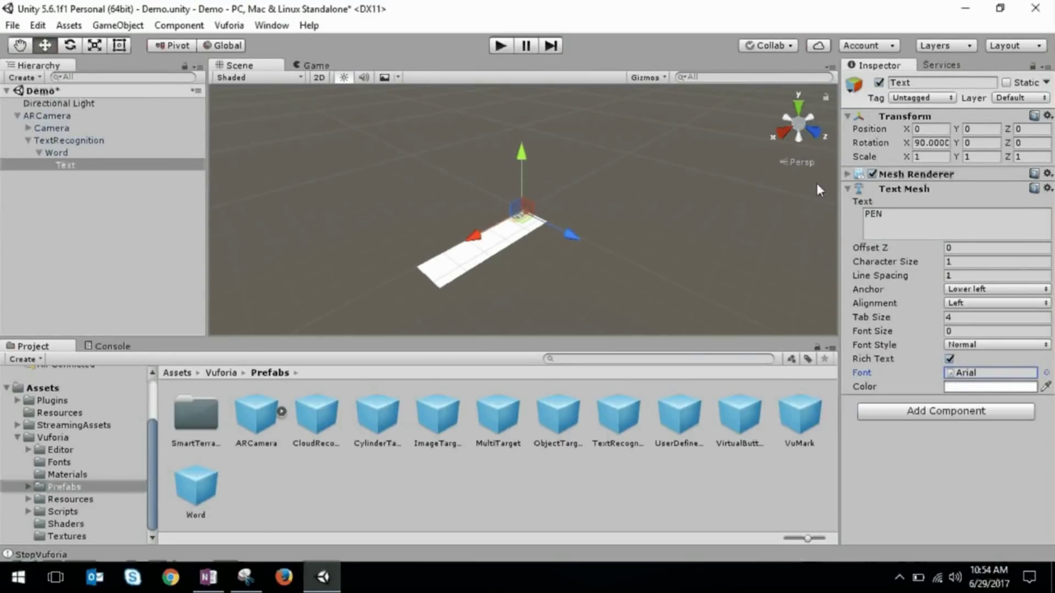
# Step: Set the PEN text's Transform scale to 2 on X, Y and Z, then save the scene
pyautogui.click(930, 155)
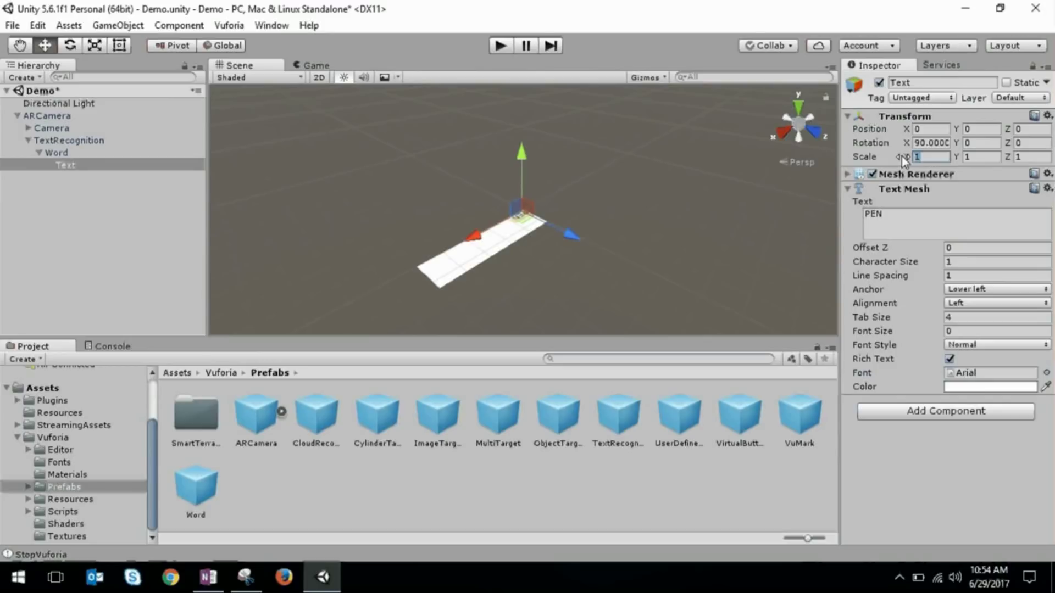
pyautogui.write('5')
pyautogui.press('Tab')
pyautogui.write('5')
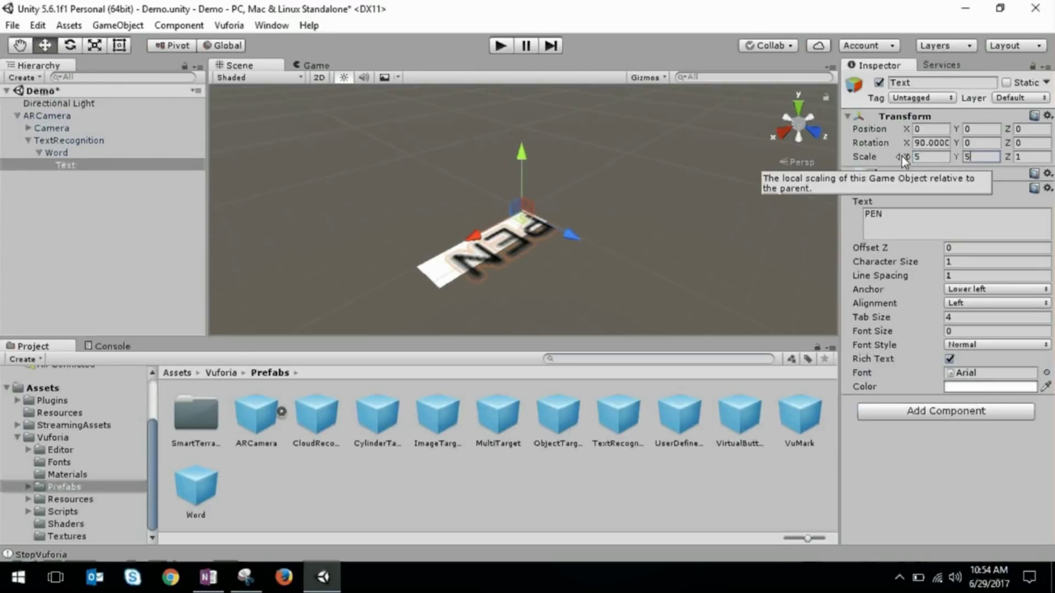
pyautogui.hotkey('shift', 'Tab')
pyautogui.write('3')
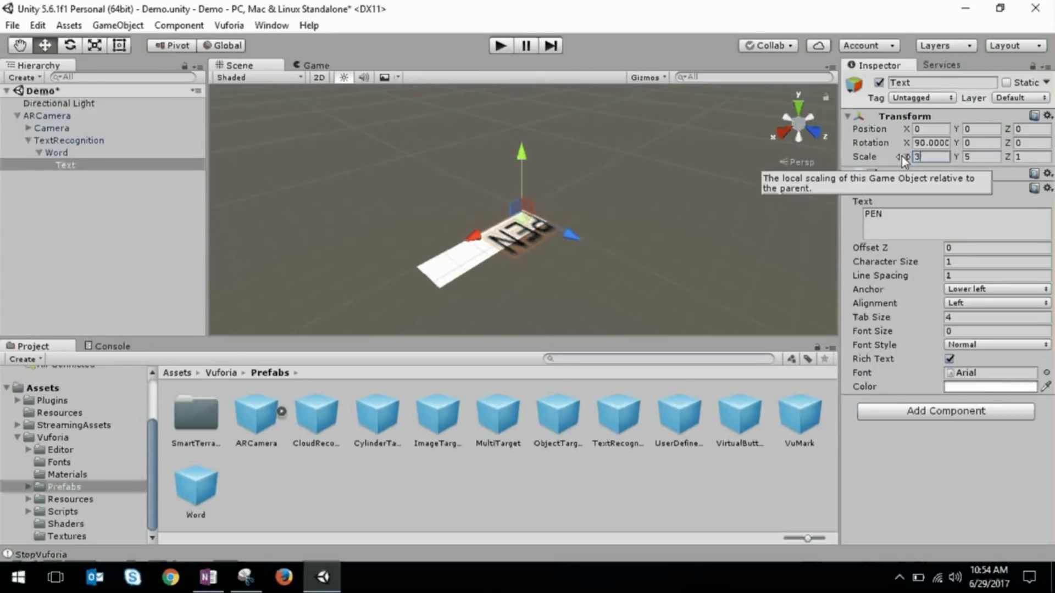
pyautogui.press('BackSpace')
pyautogui.write('2')
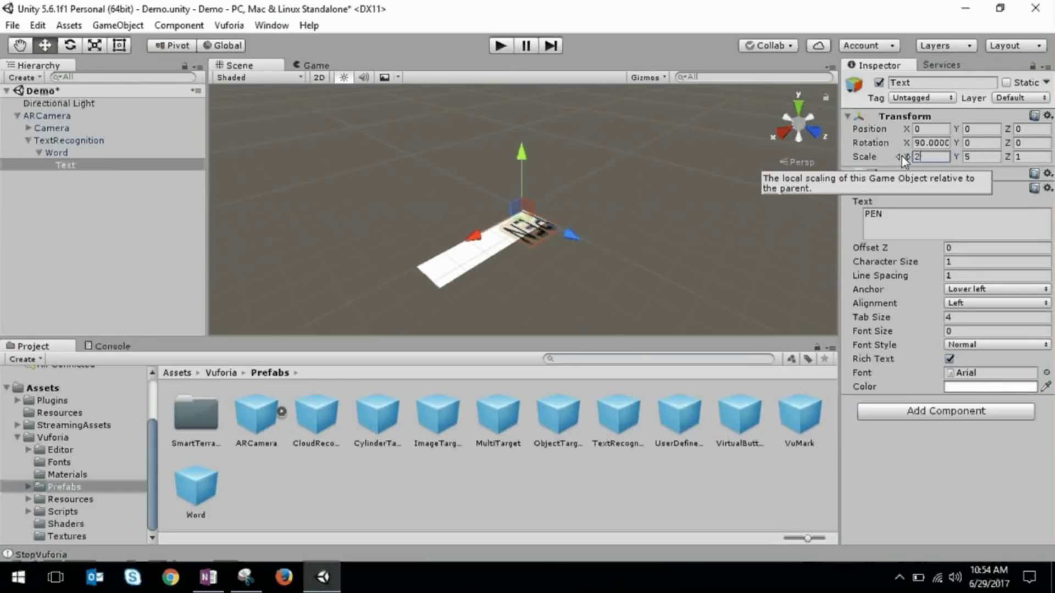
pyautogui.press('Tab')
pyautogui.write('2')
pyautogui.press('Tab')
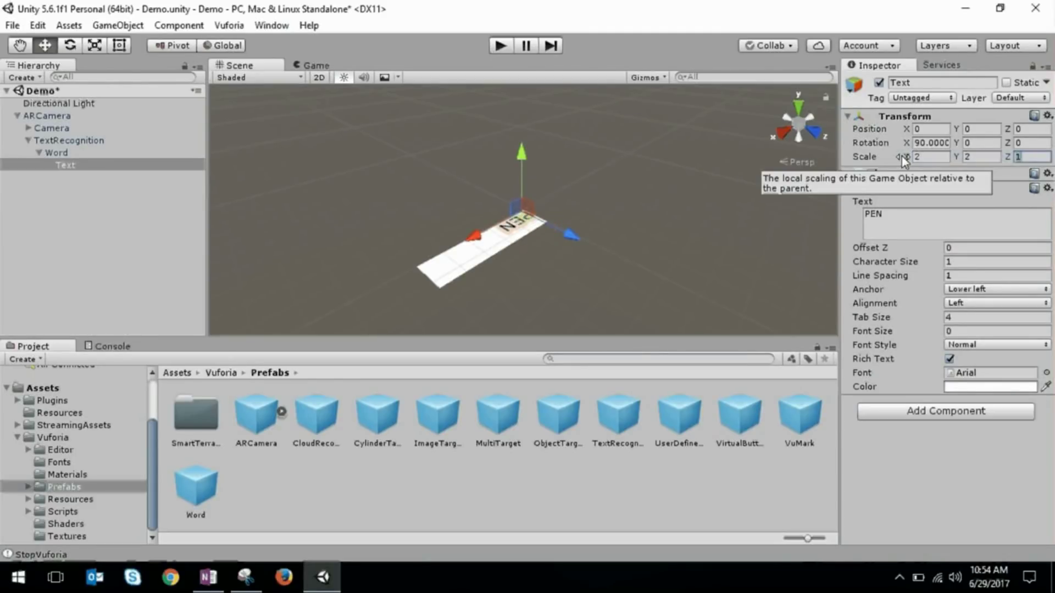
pyautogui.write('2')
pyautogui.hotkey('ctrl', 's')
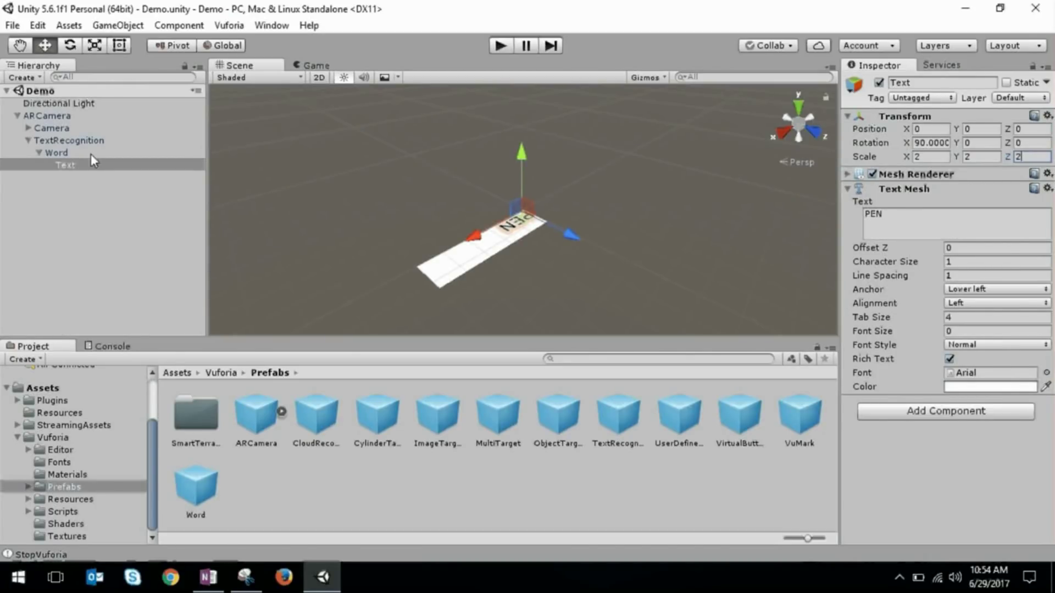
# Step: Create a Cylinder under TextRecognition and make it a child of Word
pyautogui.rightClick(49, 147)
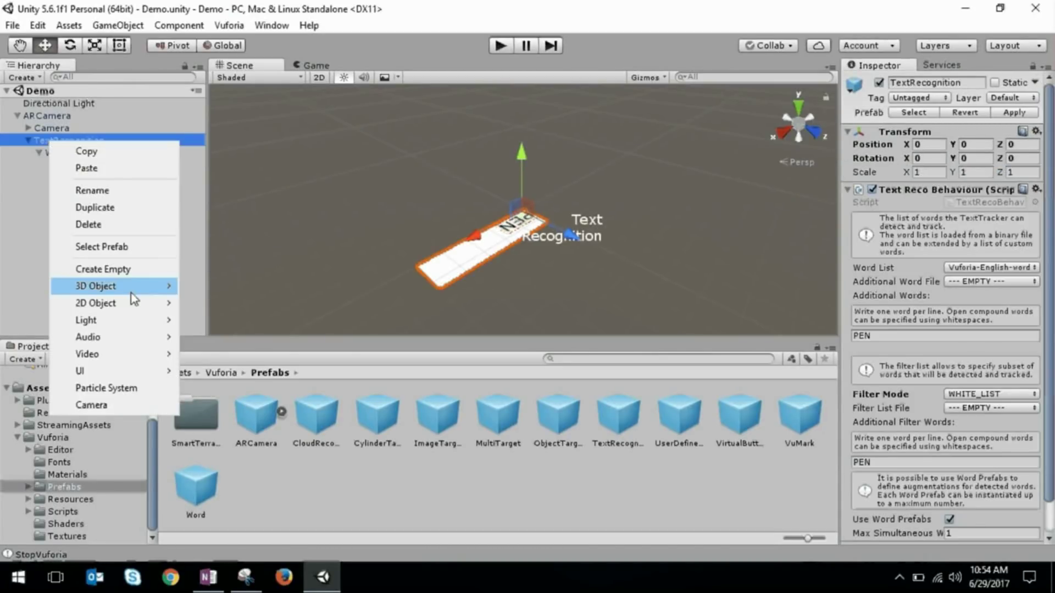
pyautogui.moveTo(96, 285)
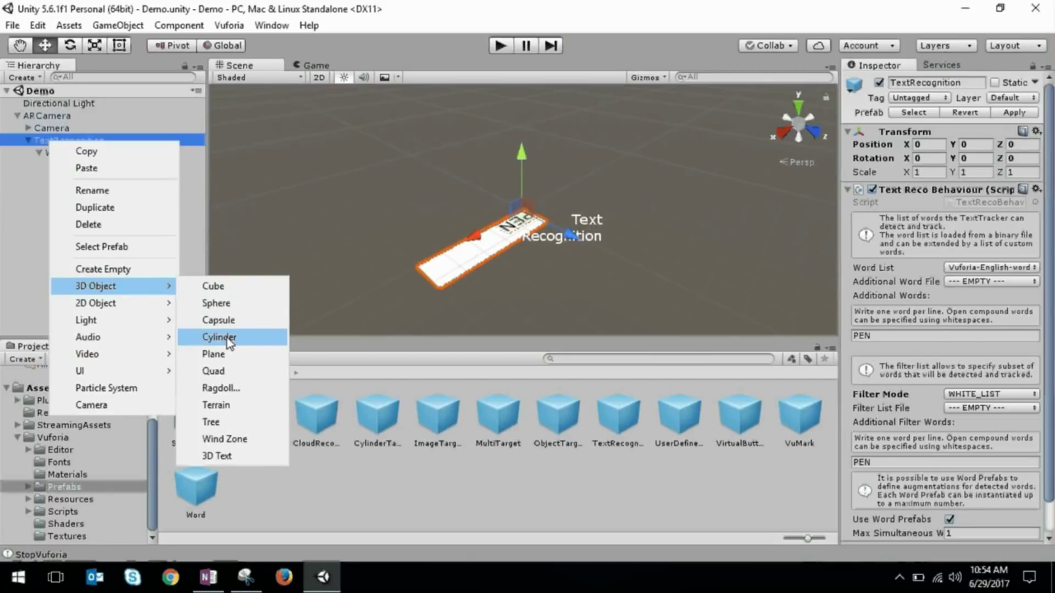
pyautogui.click(227, 338)
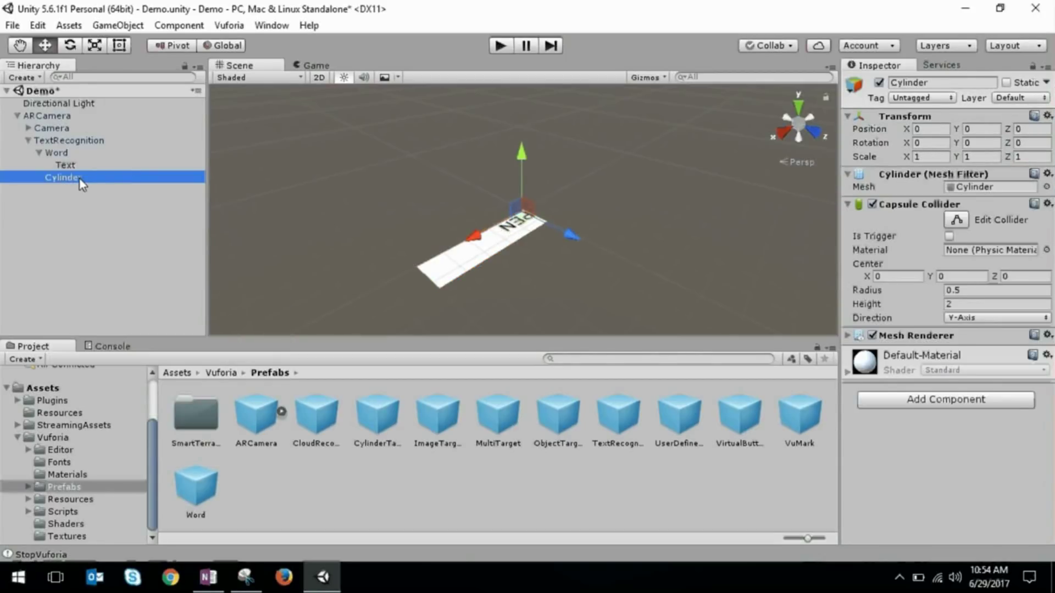
pyautogui.moveTo(79, 183); pyautogui.dragTo(74, 157)
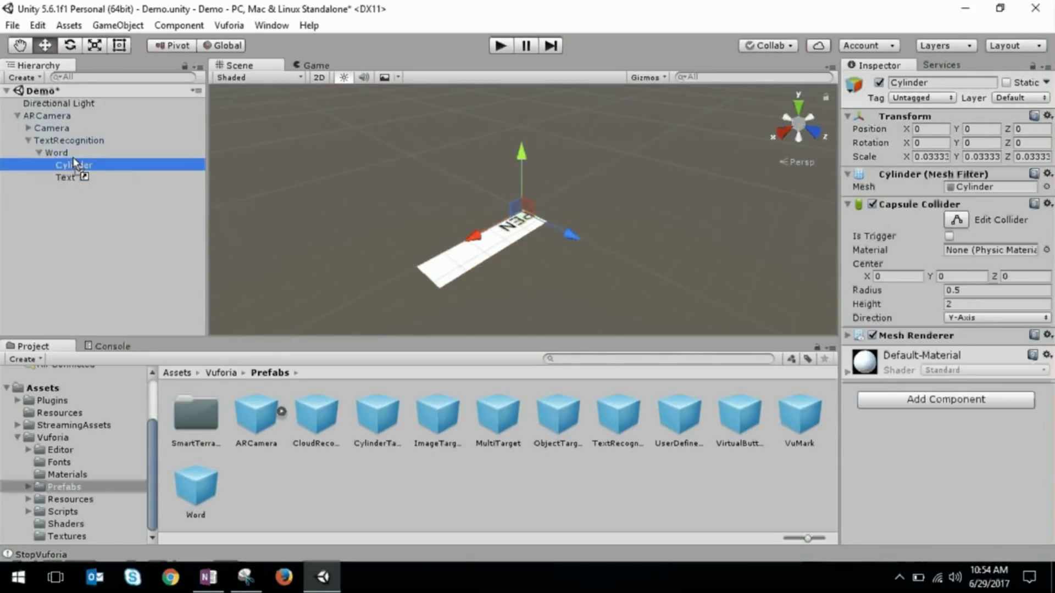
# Step: Scale the cylinder to 4 on every axis, move it onto the text plane, and save
pyautogui.click(927, 157)
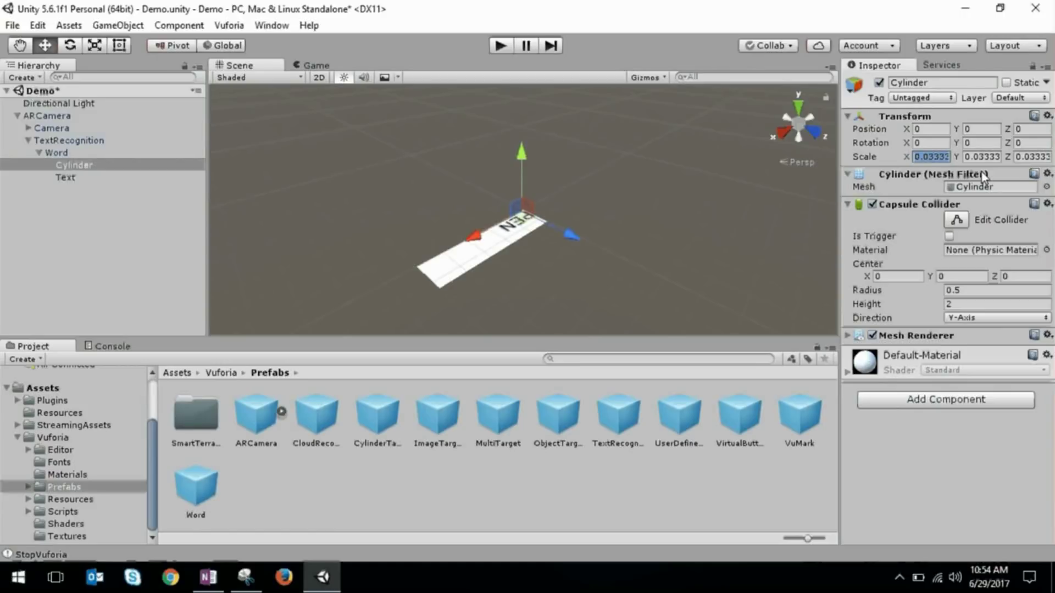
pyautogui.write('4')
pyautogui.press('Tab')
pyautogui.write('4')
pyautogui.press('Tab')
pyautogui.write('4')
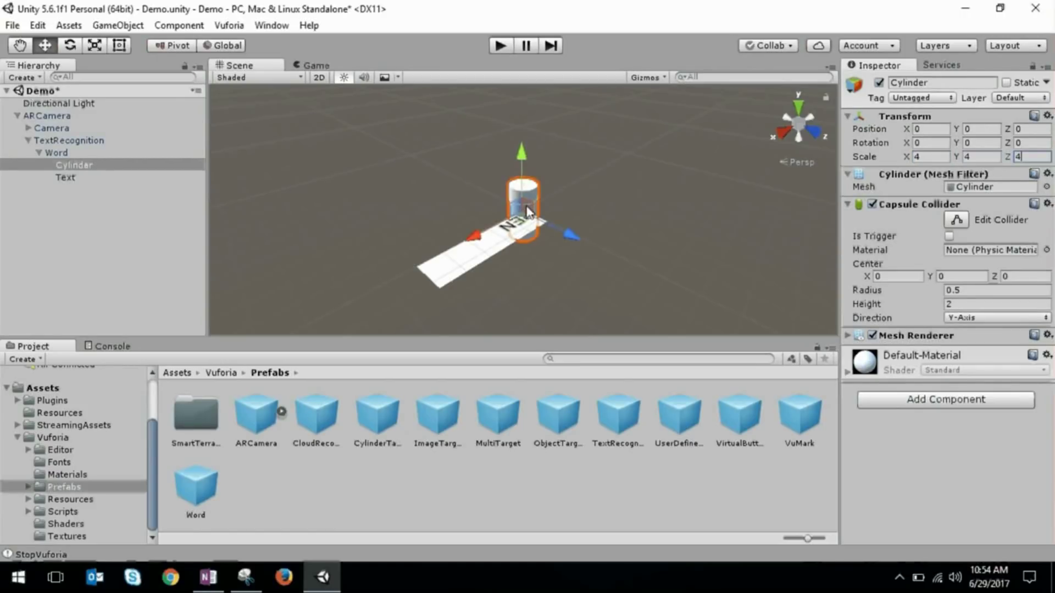
pyautogui.moveTo(527, 212)
pyautogui.mouseDown()
pyautogui.moveTo(458, 270)
pyautogui.moveTo(469, 263)
pyautogui.mouseUp()
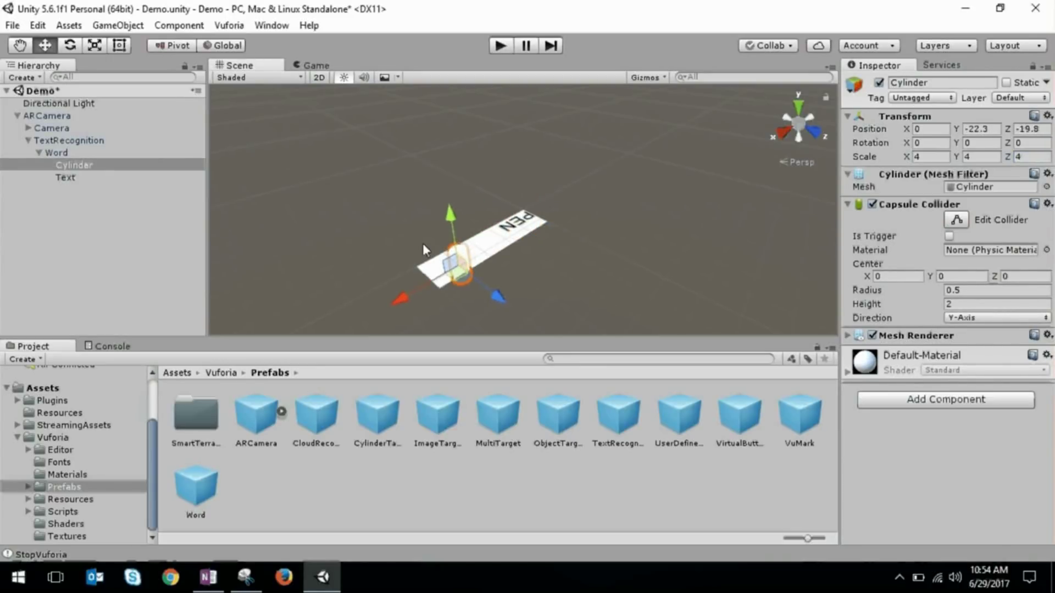
pyautogui.hotkey('ctrl', 's')
# Step: Paste the OneNote license key into App License Key in ARCamera's Vuforia configuration
pyautogui.click(51, 116)
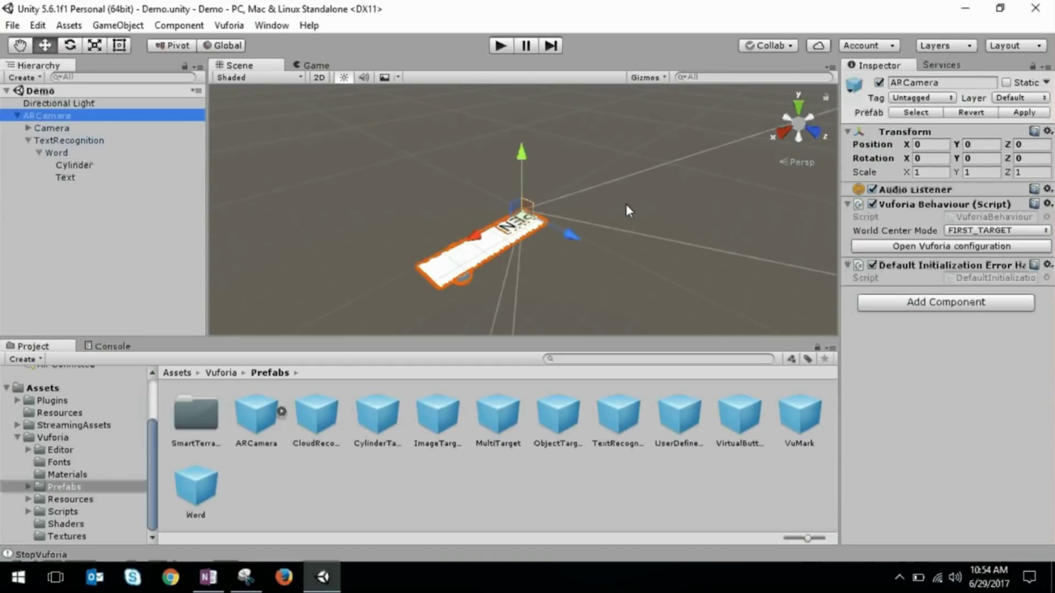
pyautogui.click(952, 246)
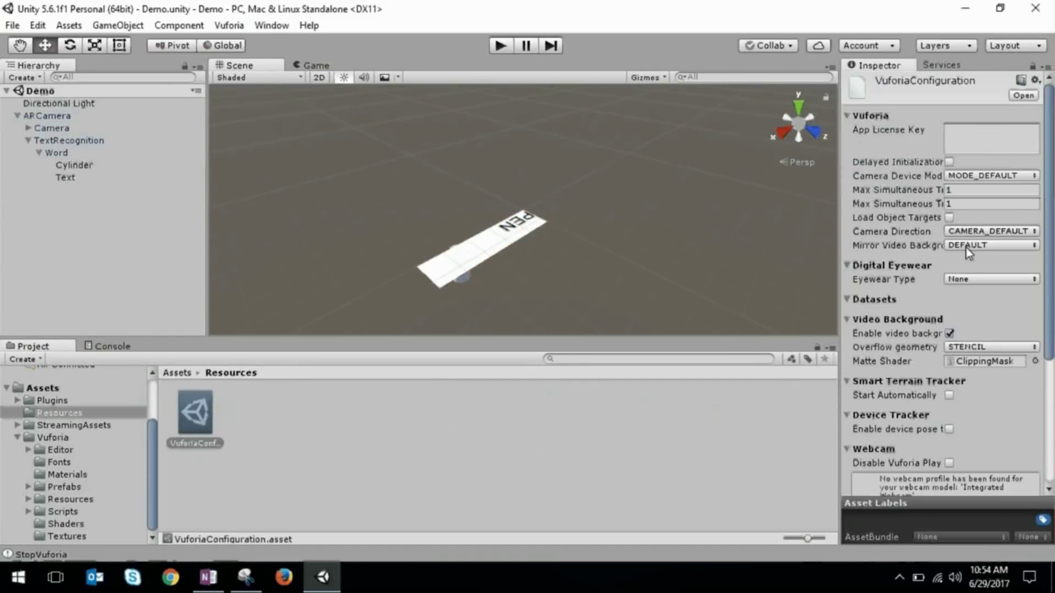
pyautogui.click(968, 138)
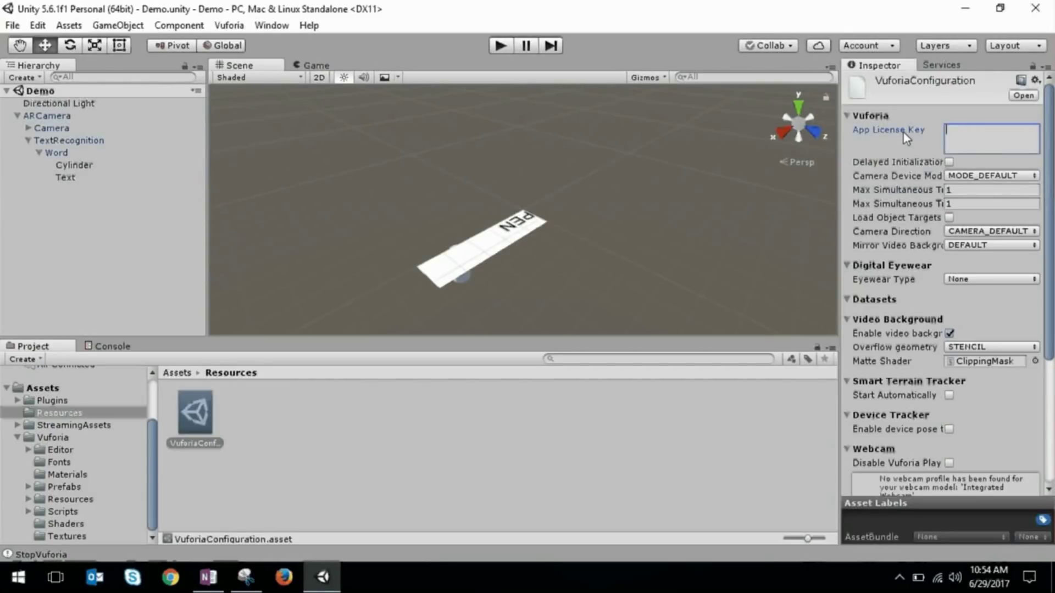
pyautogui.click(206, 581)
pyautogui.hotkey('alt', 'Tab')
pyautogui.click(968, 144)
pyautogui.hotkey('ctrl', 'v')
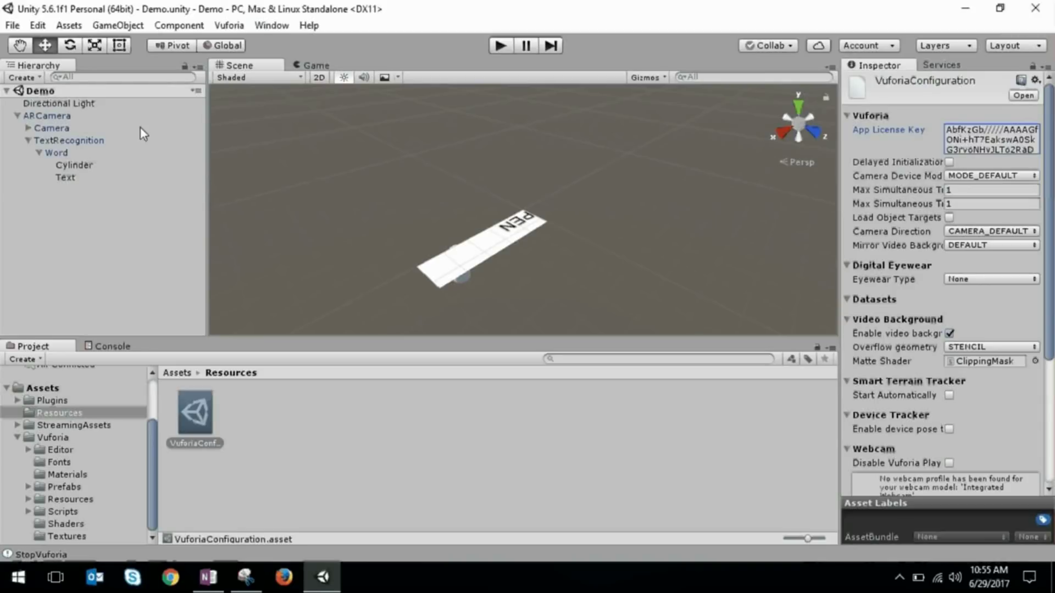
pyautogui.click(55, 142)
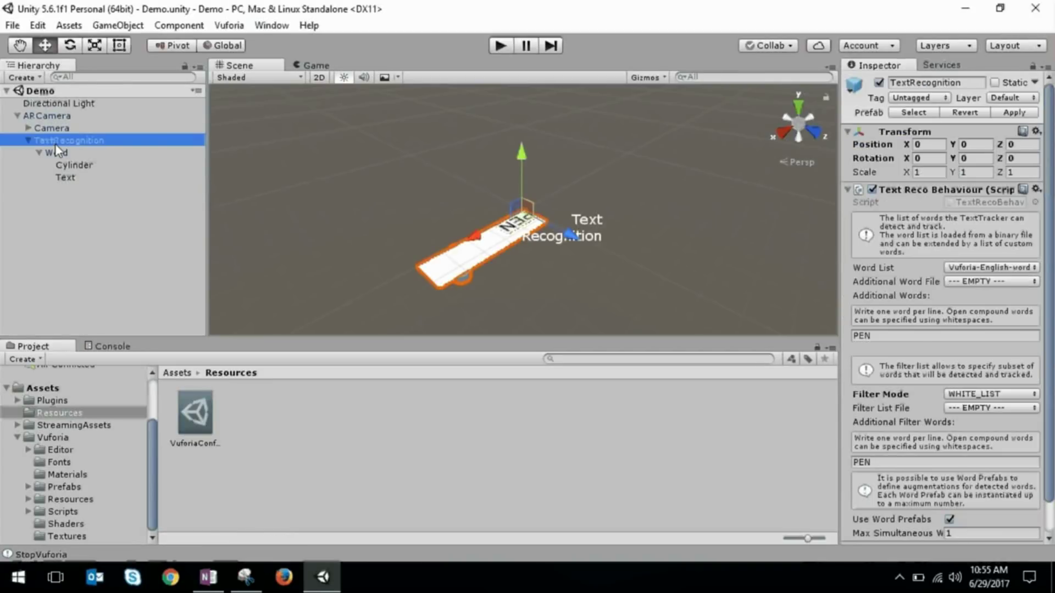
pyautogui.click(63, 153)
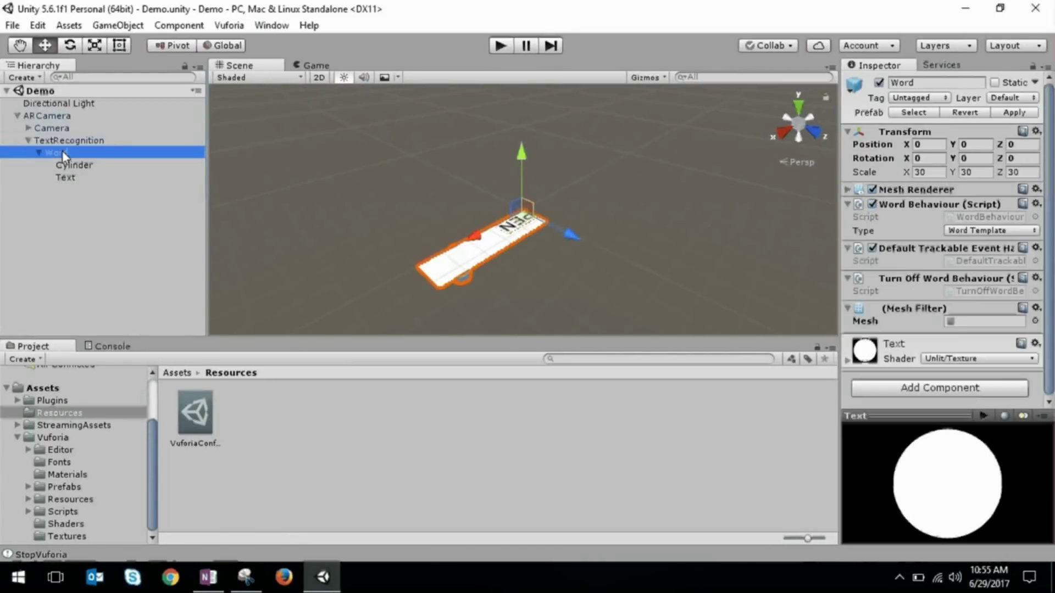
pyautogui.click(68, 165)
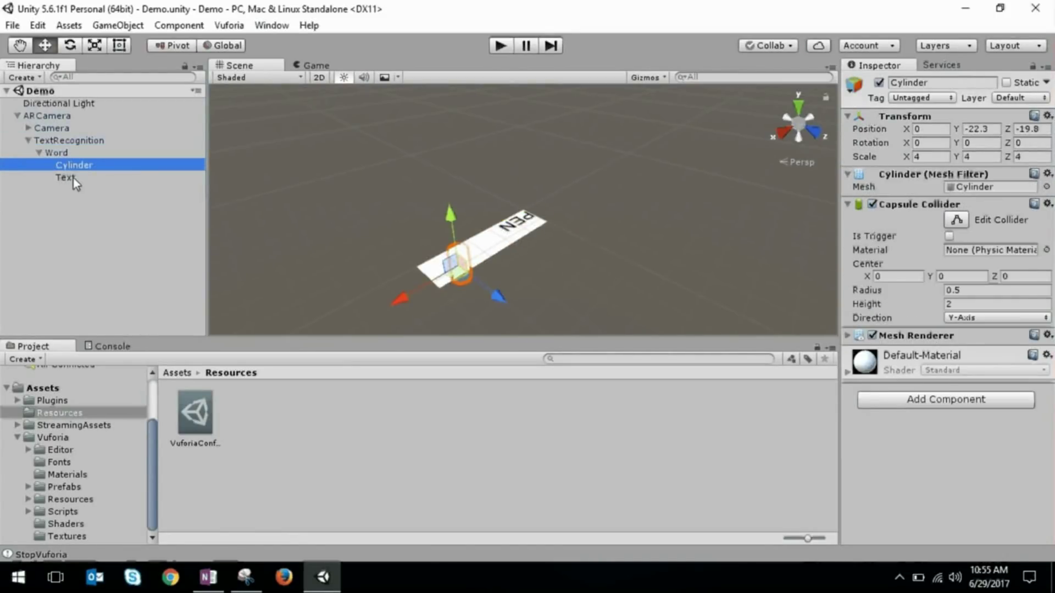
pyautogui.click(69, 180)
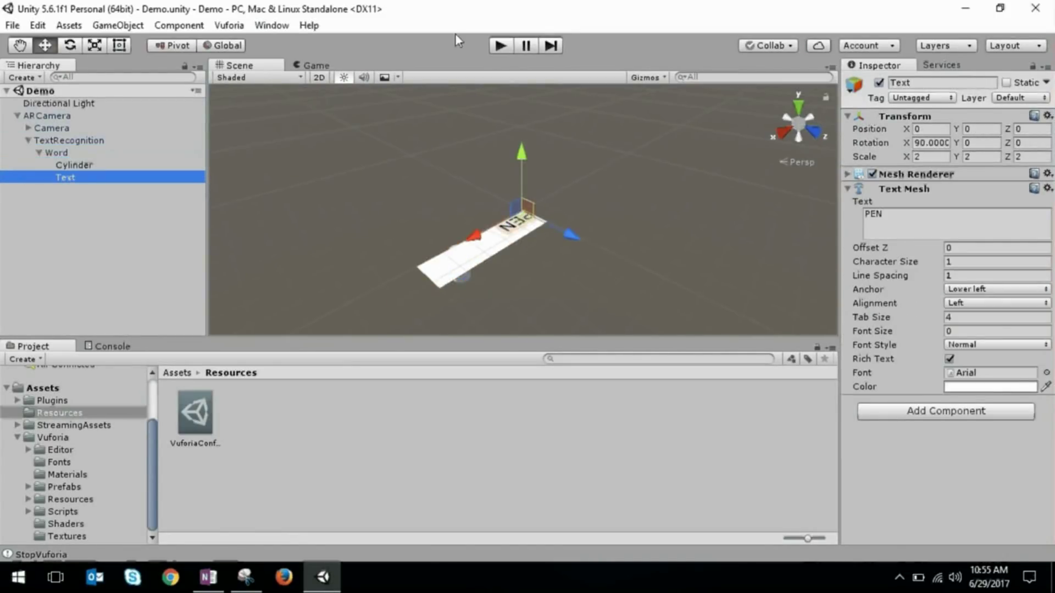
pyautogui.click(501, 46)
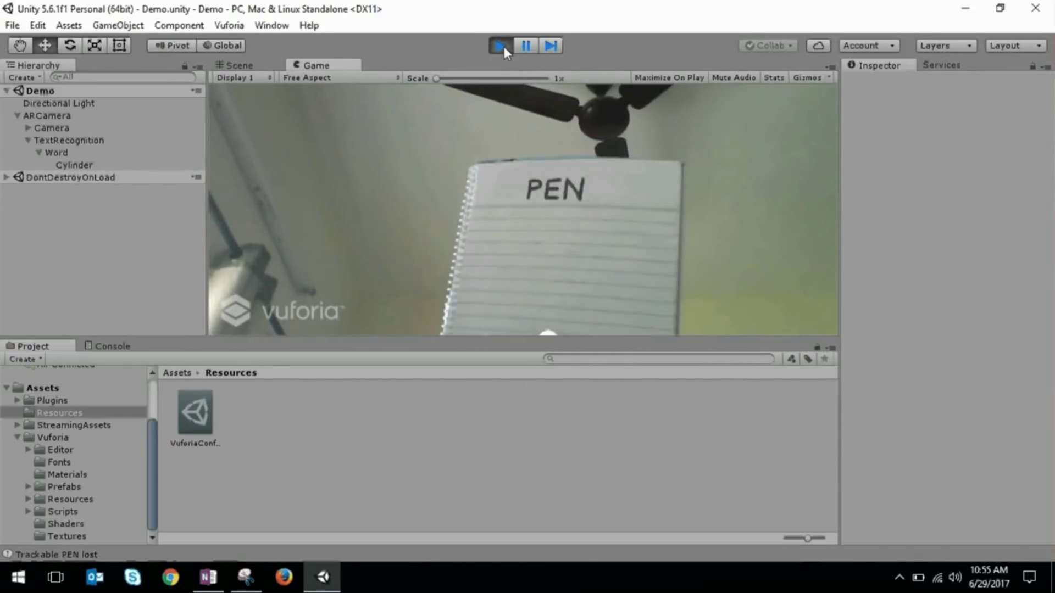
pyautogui.click(504, 46)
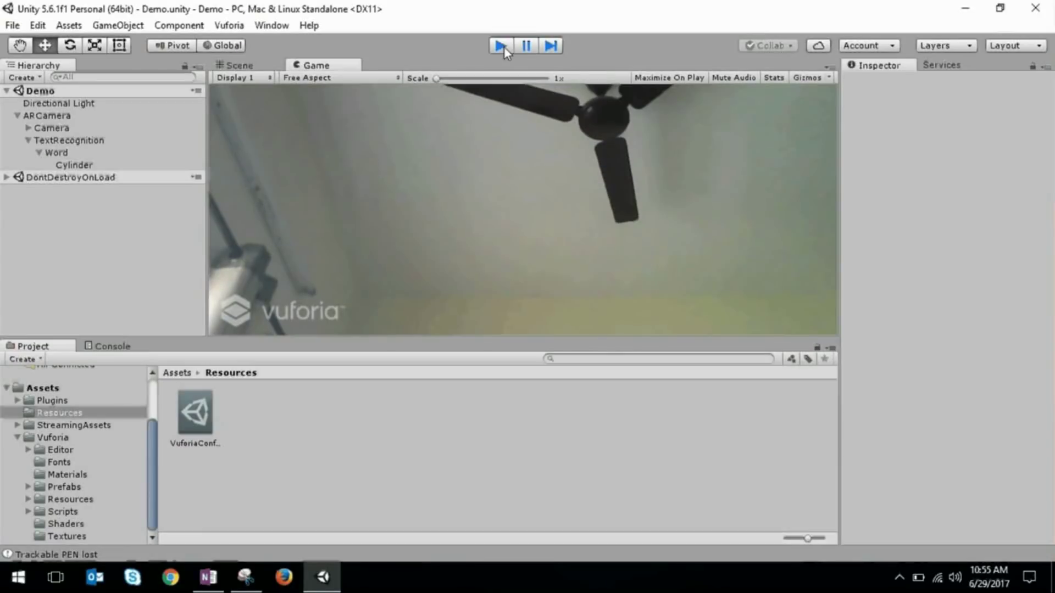